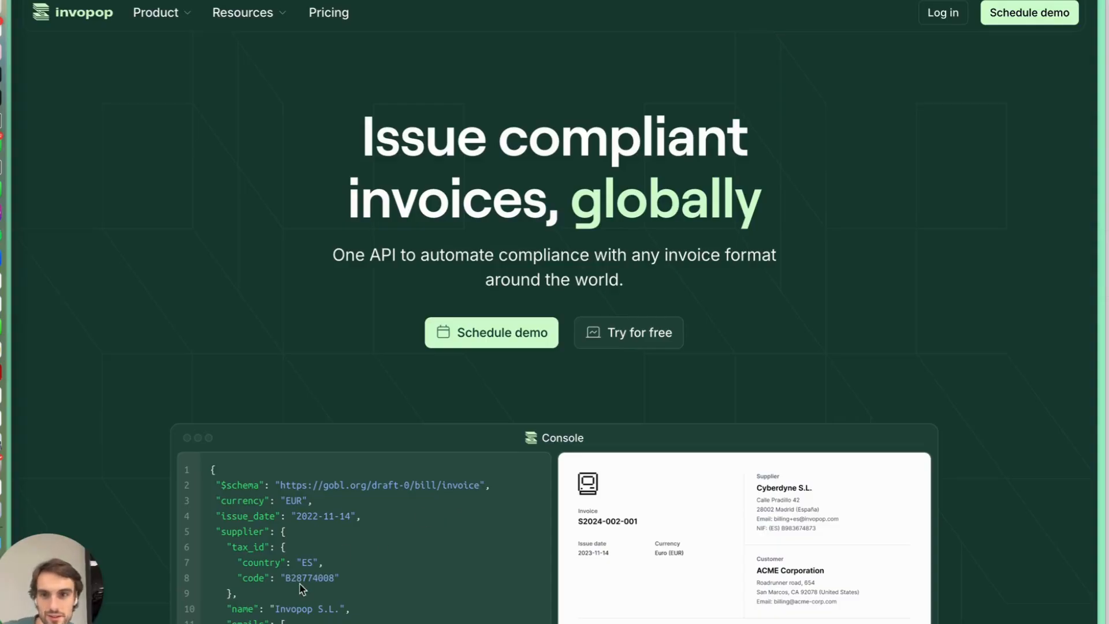
# - Open the Chargebee guide in Invopop's developer documentation and examine the custom field keys controlling the importer's default behaviour
pyautogui.moveTo(287, 12)
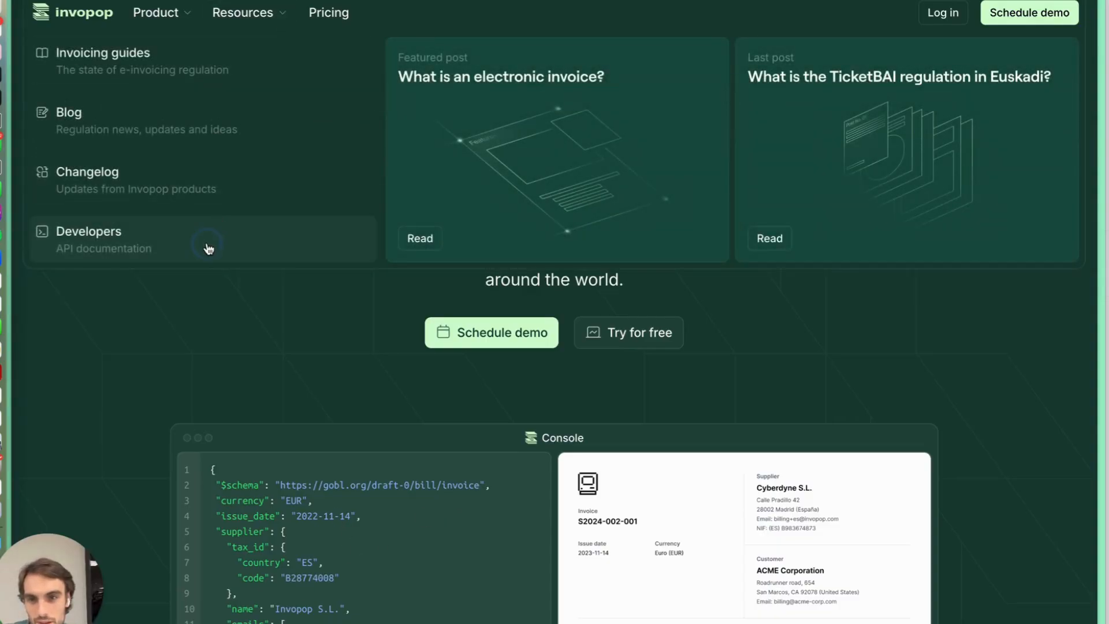
pyautogui.click(207, 245)
pyautogui.scroll(-6, 231, 236)
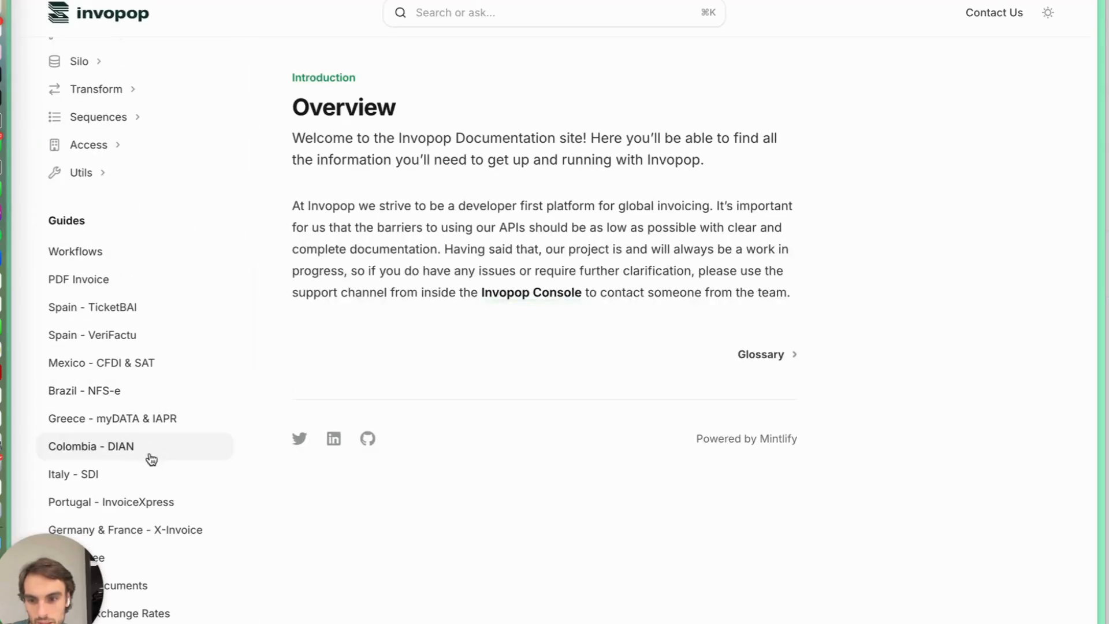
pyautogui.click(137, 560)
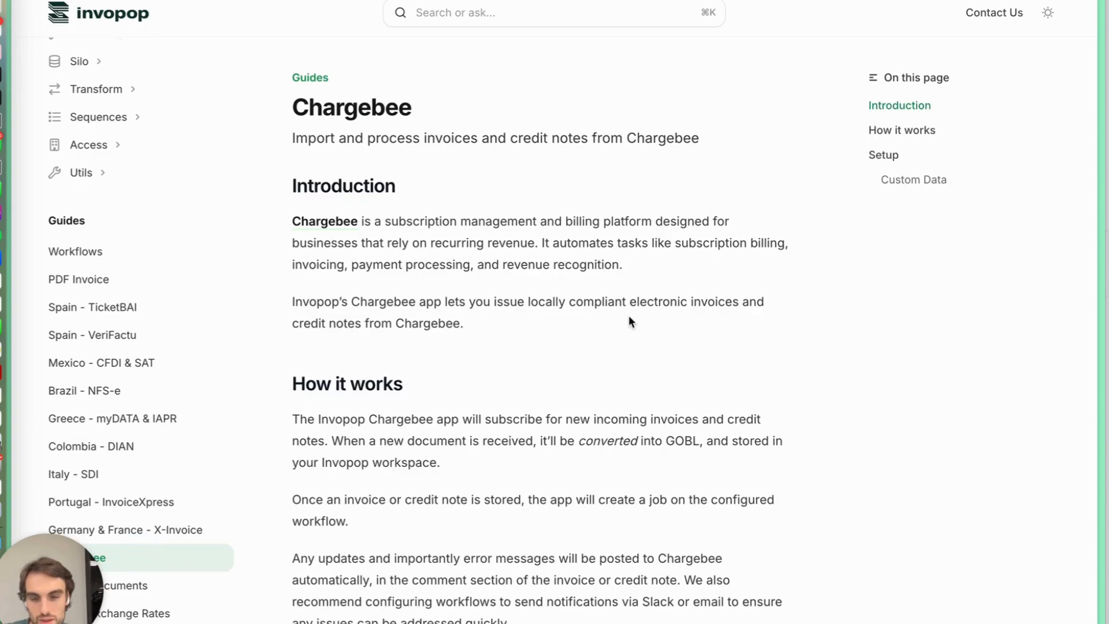
pyautogui.scroll(-10, 628, 315)
pyautogui.scroll(-20, 629, 314)
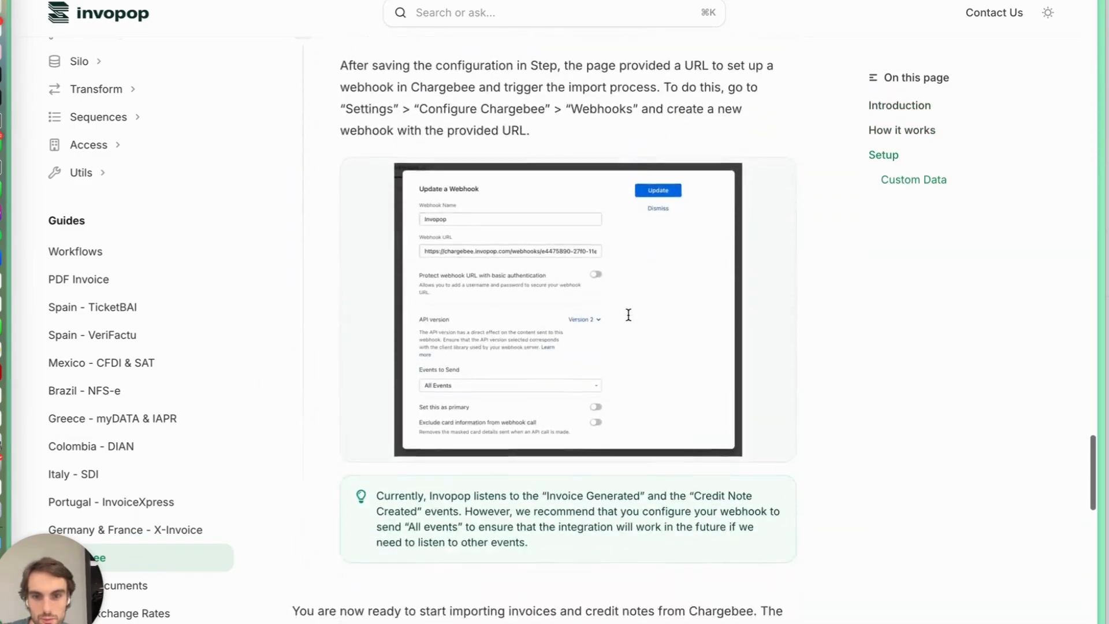
pyautogui.scroll(2, 678, 317)
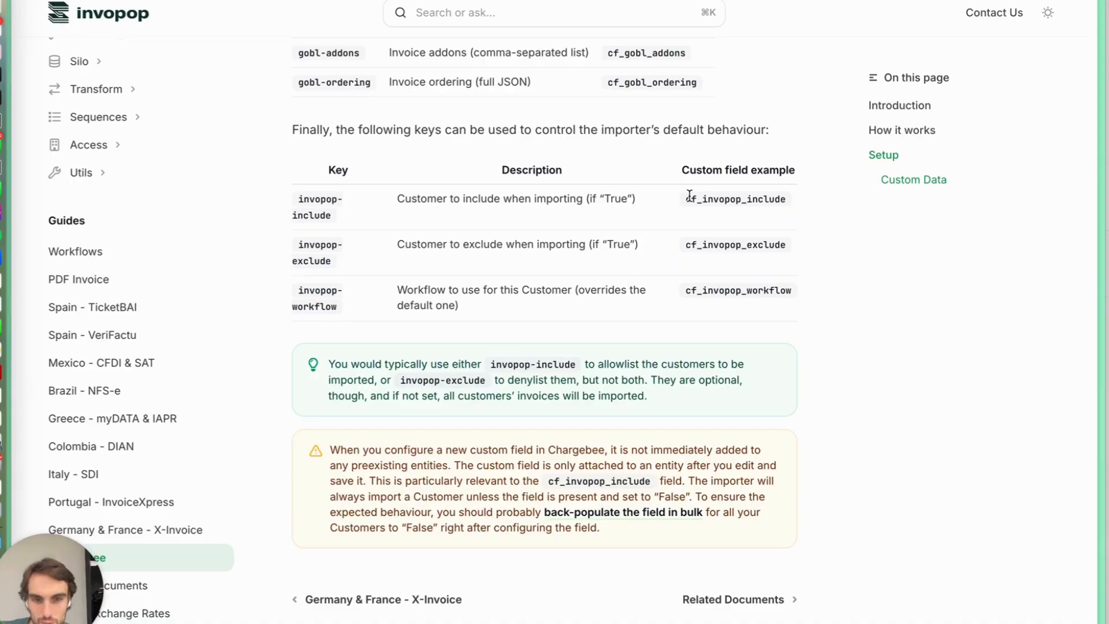
pyautogui.moveTo(687, 198); pyautogui.dragTo(733, 199)
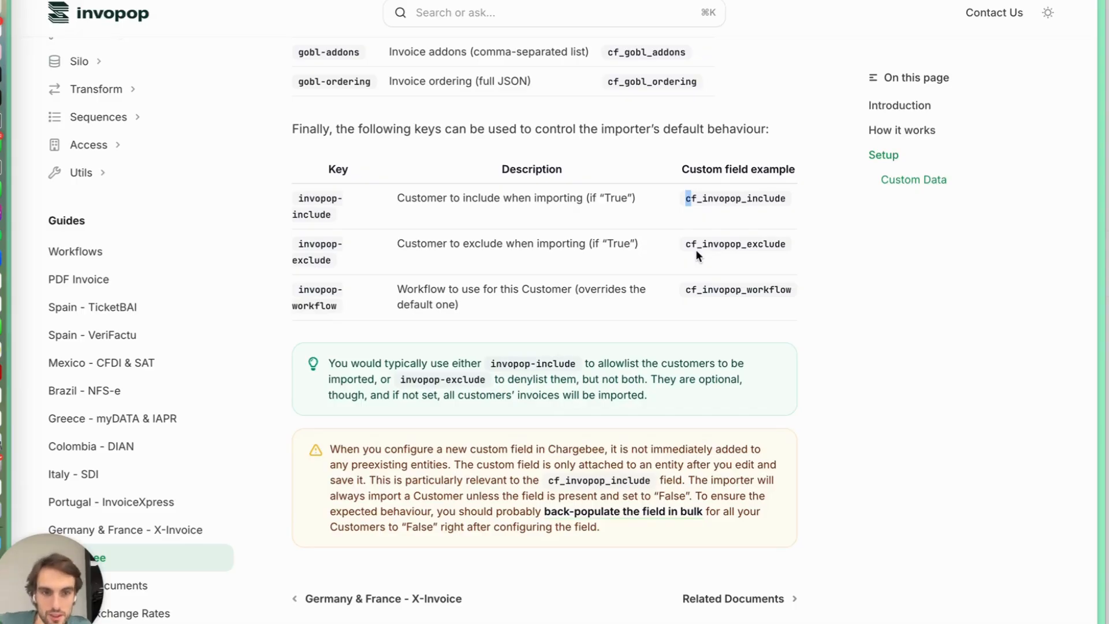
# - Open chargebee.com in a new tab and enter the Billing login through the EU data hosting centre
pyautogui.press('super+t')
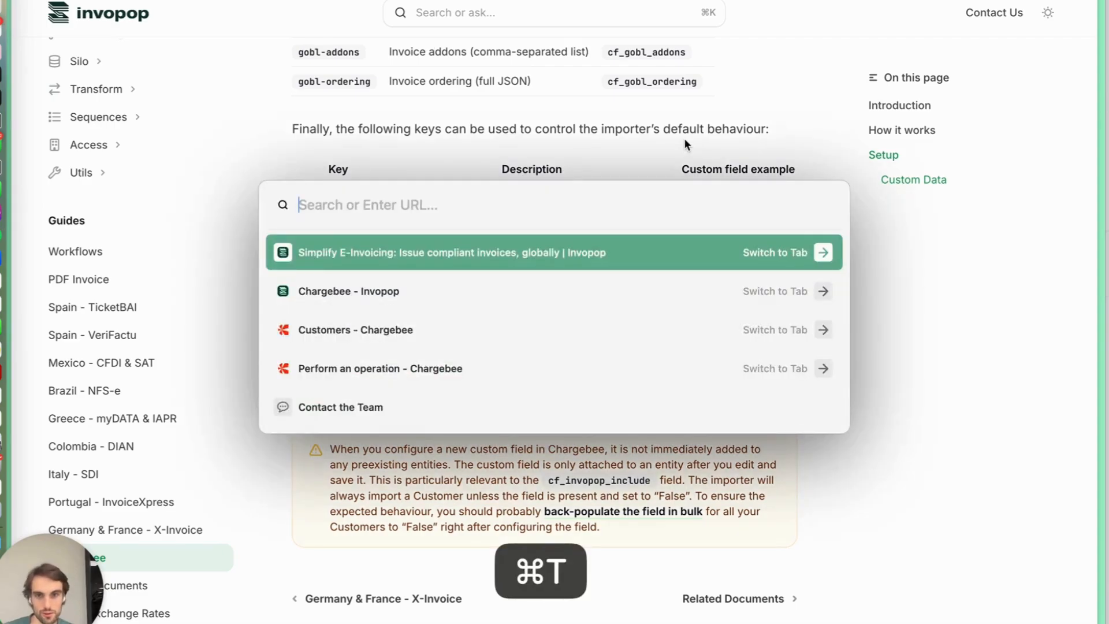
pyautogui.write('ch')
pyautogui.press('Down')
pyautogui.press('Down')
pyautogui.press('Down')
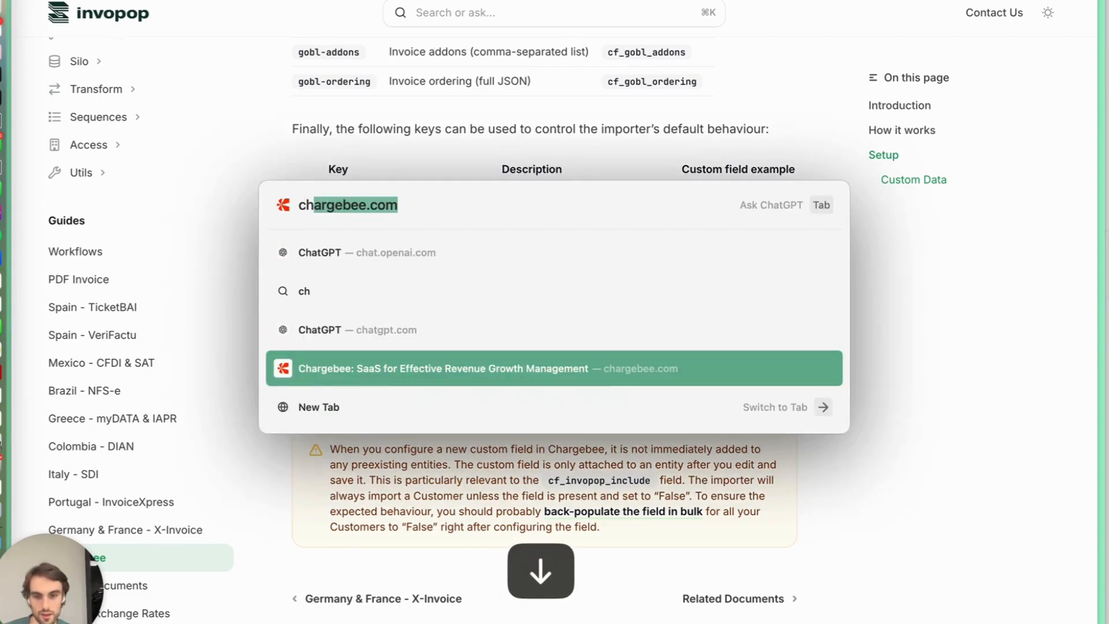
pyautogui.press('Return')
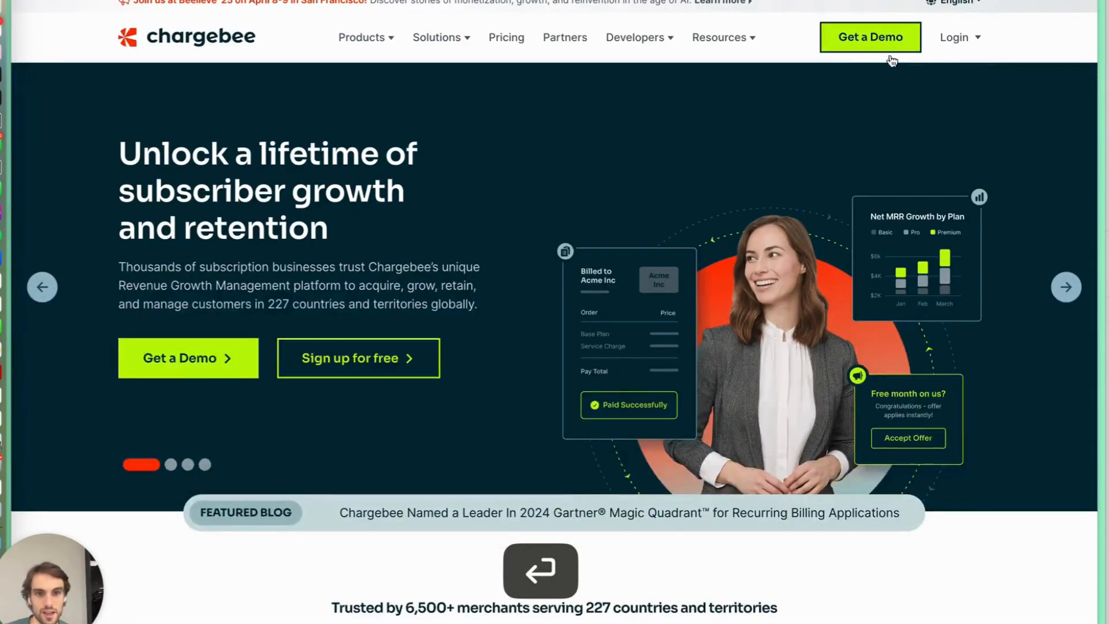
pyautogui.moveTo(975, 42)
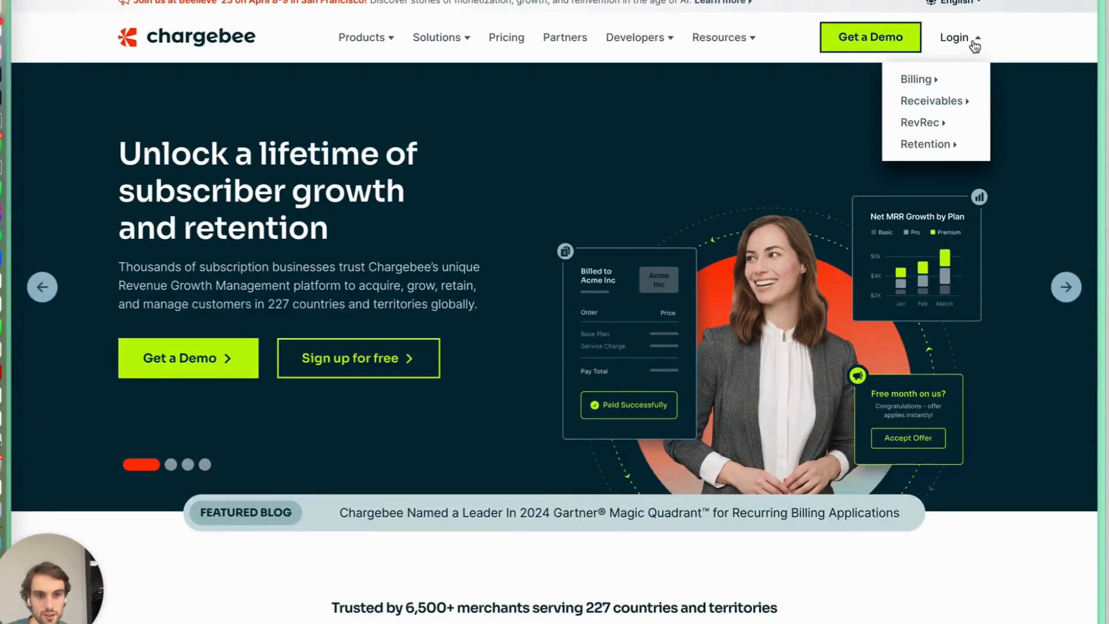
pyautogui.click(933, 78)
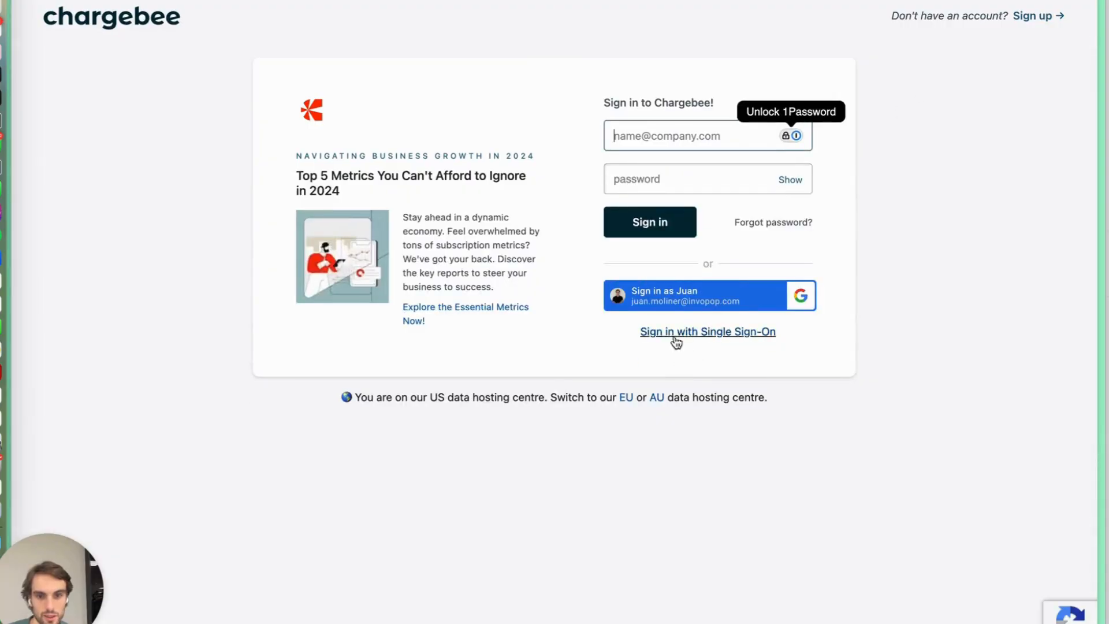
pyautogui.click(628, 398)
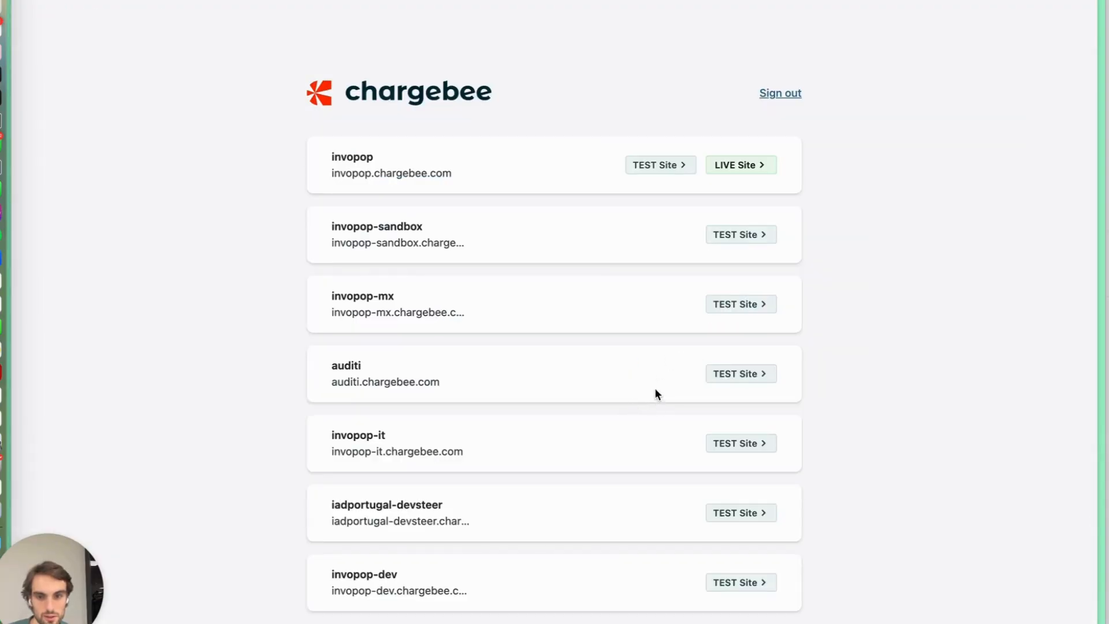
# - Open the test site of invopop-mx from the list of Chargebee sites
pyautogui.scroll(-5, 658, 394)
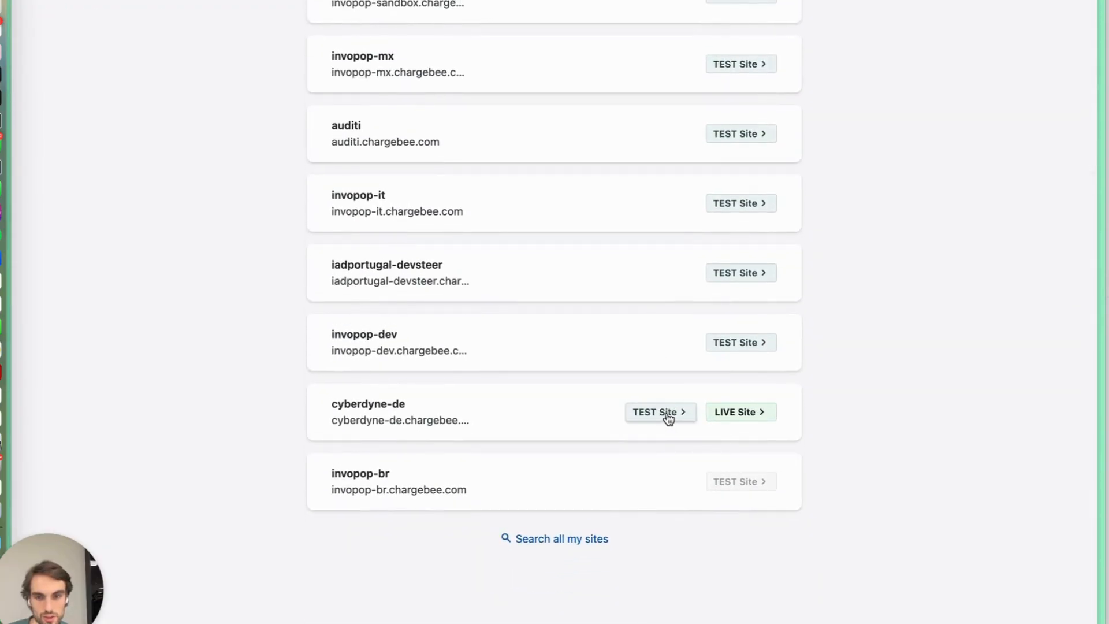
pyautogui.scroll(5, 660, 362)
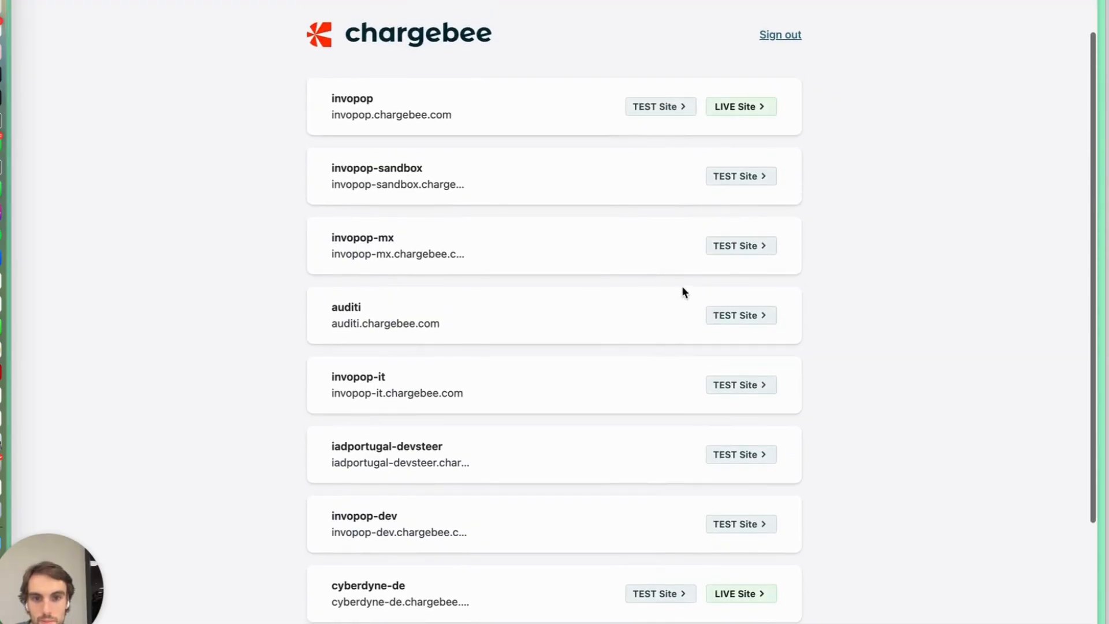
pyautogui.click(746, 249)
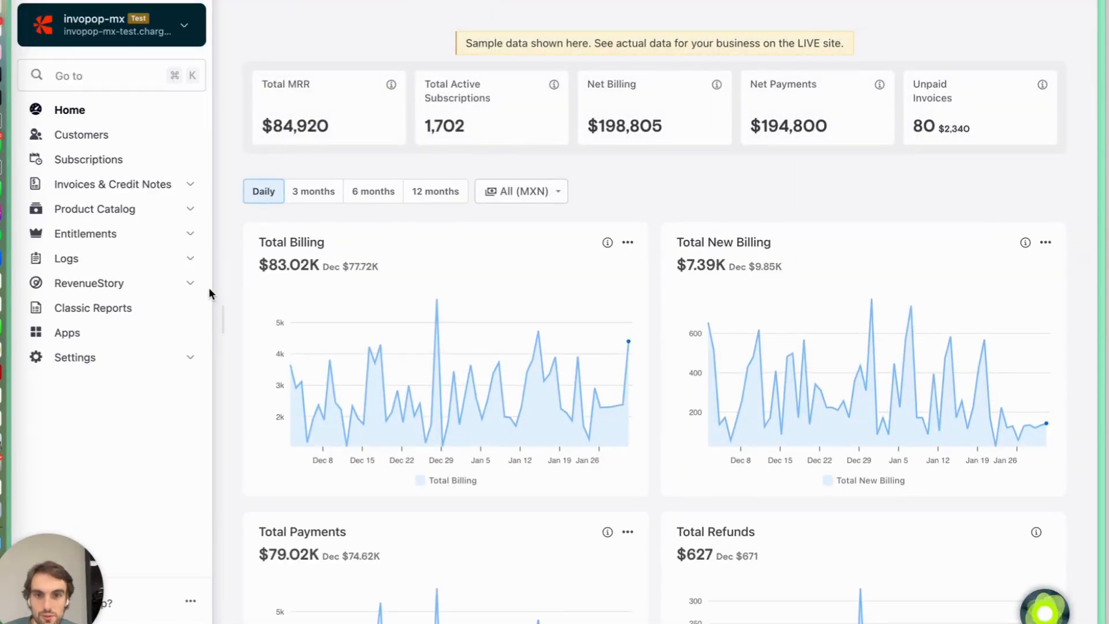
# - Open the Custom Fields configuration in the Chargebee site's settings
pyautogui.click(123, 361)
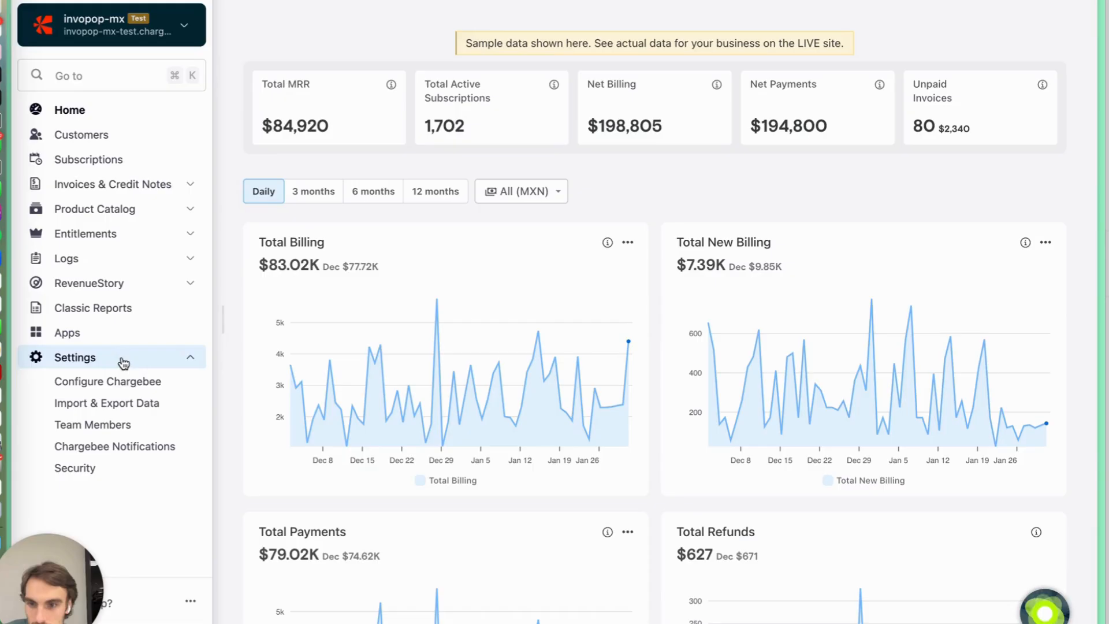
pyautogui.click(124, 381)
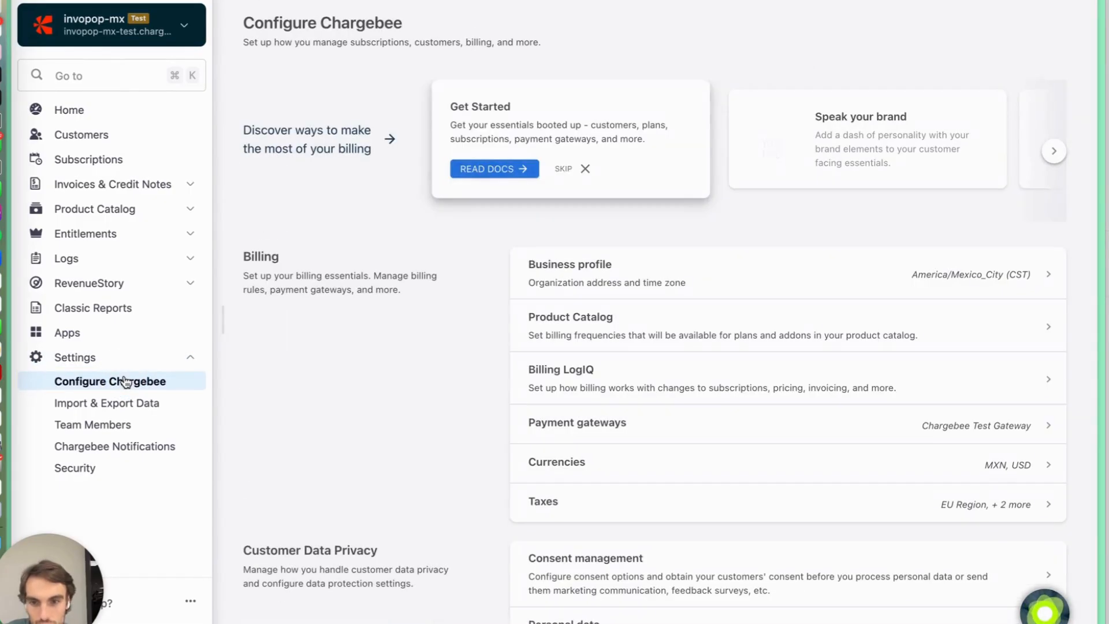
pyautogui.scroll(-10, 520, 288)
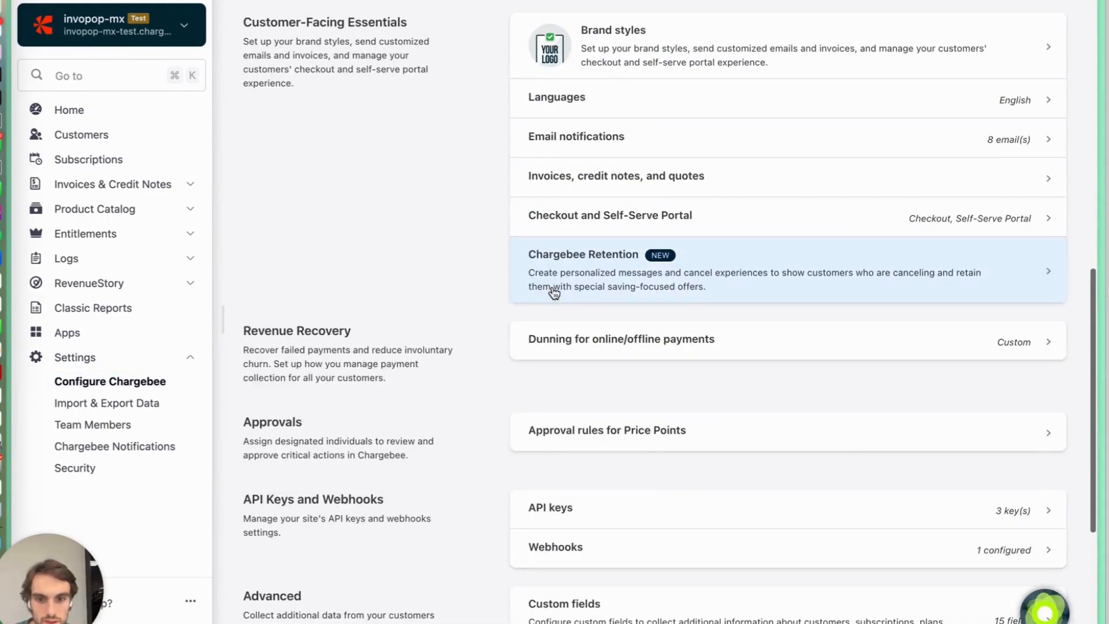
pyautogui.scroll(-5, 553, 292)
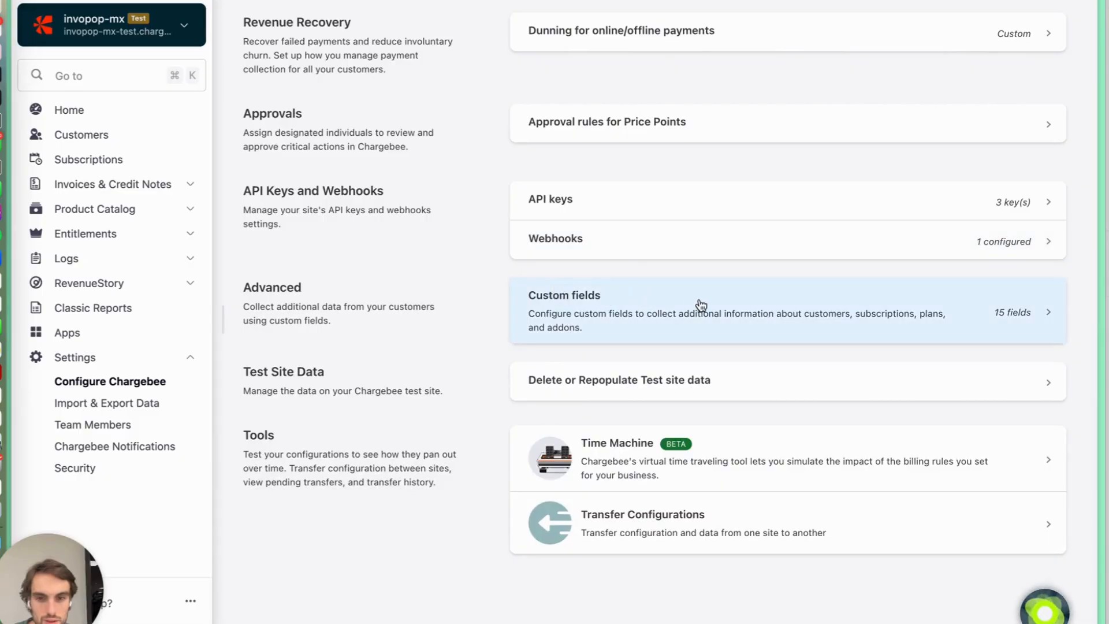
pyautogui.click(708, 302)
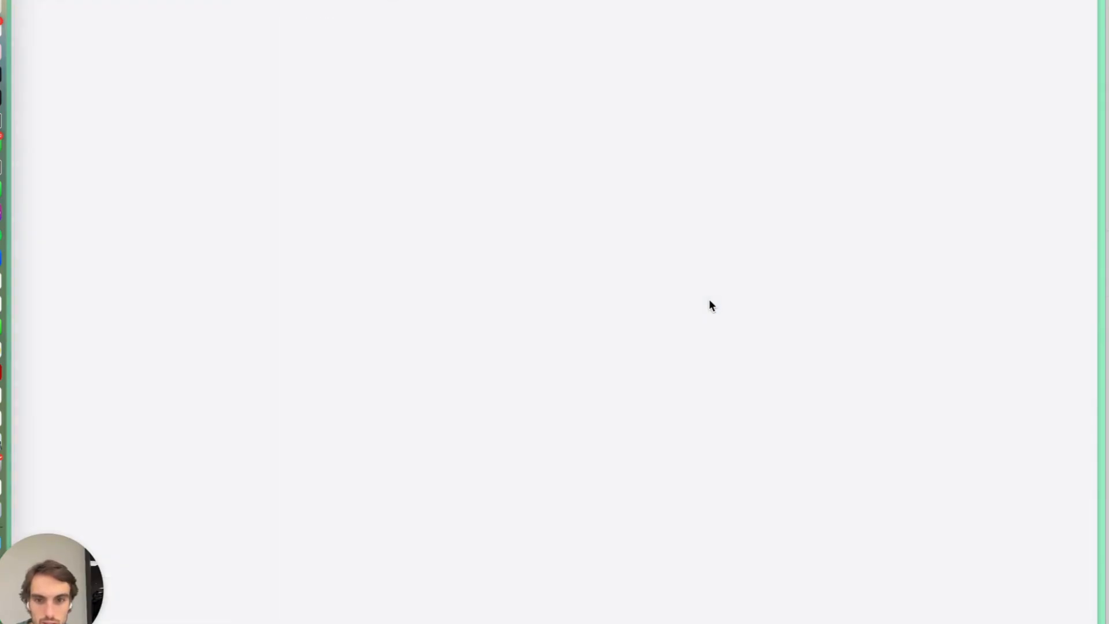
pyautogui.scroll(-3, 698, 295)
pyautogui.scroll(3, 697, 293)
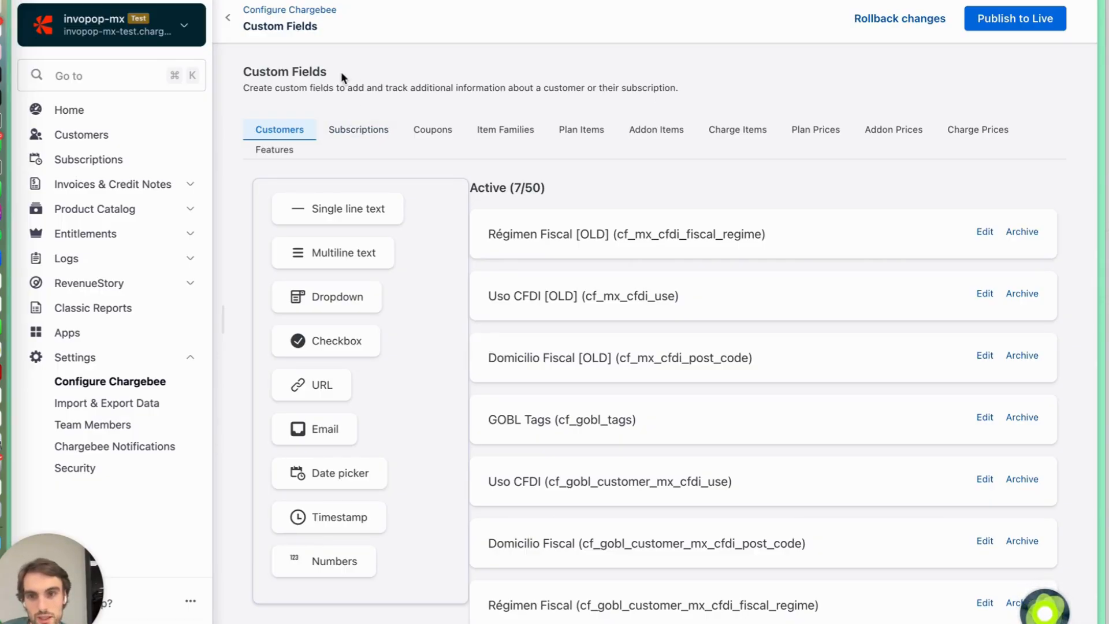
# - Start a new checkbox custom field for customers with the field label "Sync to Invopop"
pyautogui.click(341, 342)
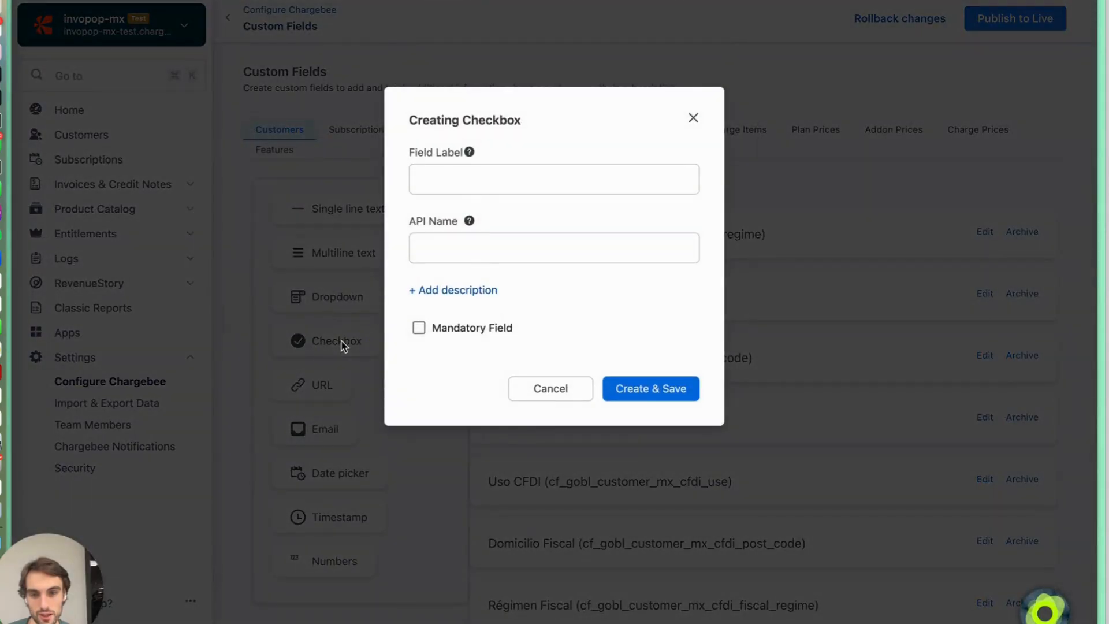
pyautogui.click(478, 171)
pyautogui.write('lnvopo')
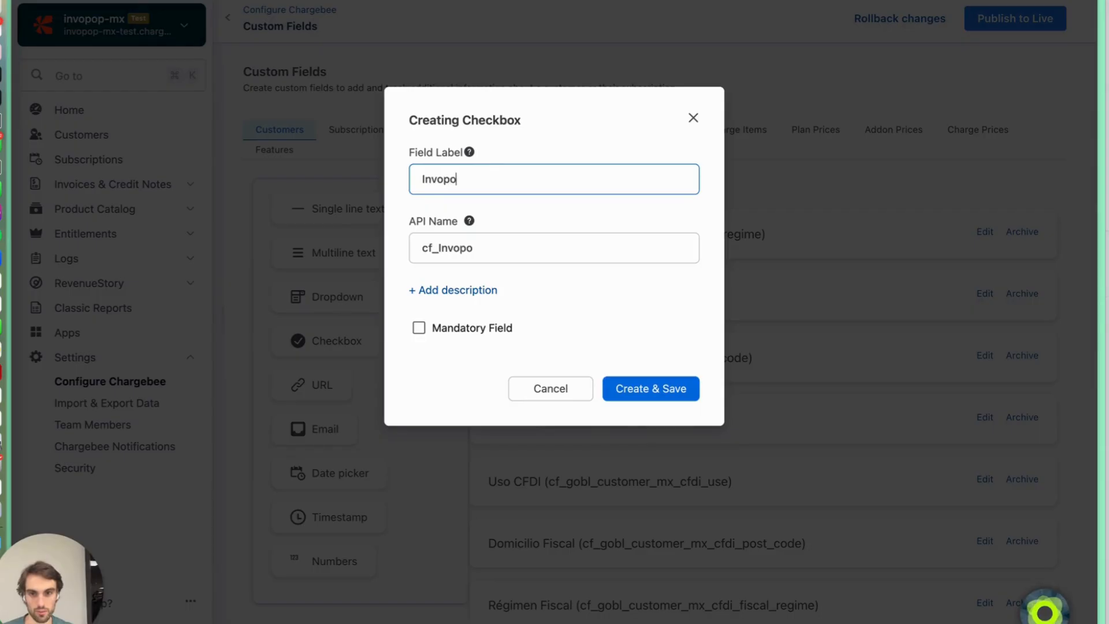
pyautogui.press('super+a')
pyautogui.write('Sync to Invopop')
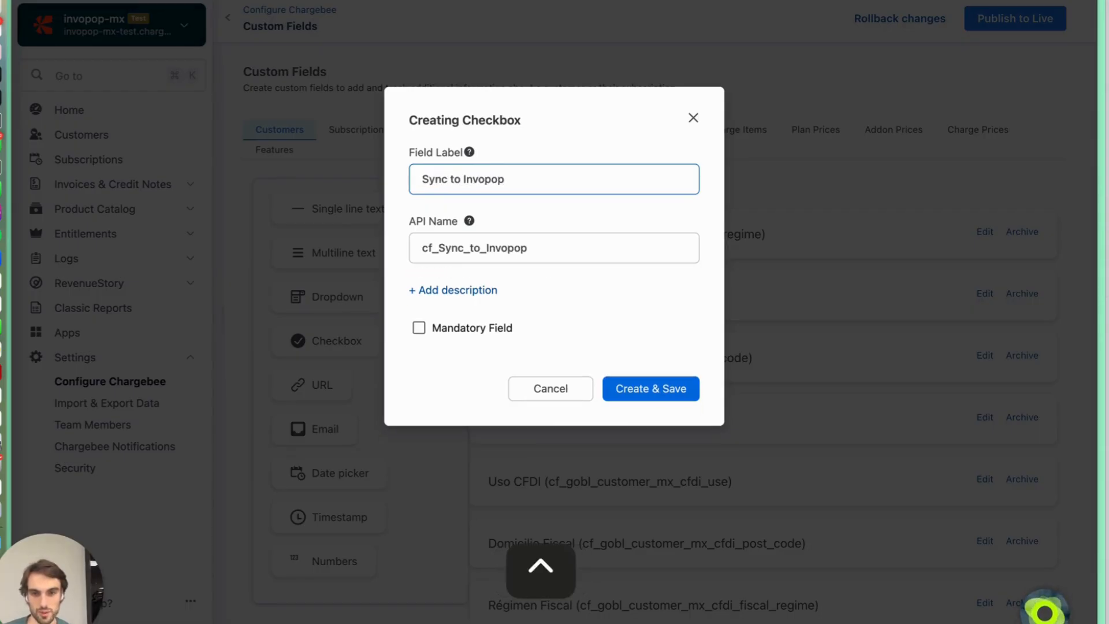
# - Copy cf_invopop_include from the Invopop guide as the checkbox's API name, make the field mandatory and save it
pyautogui.hotkey('ctrl', 'Tab')
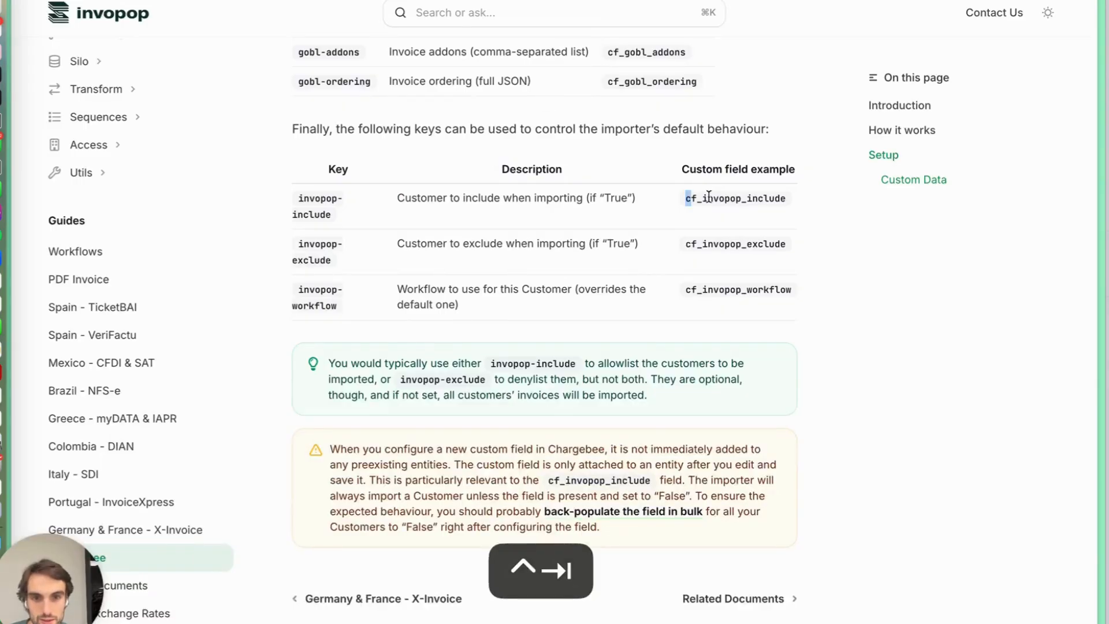
pyautogui.doubleClick(721, 198)
pyautogui.press('super+c')
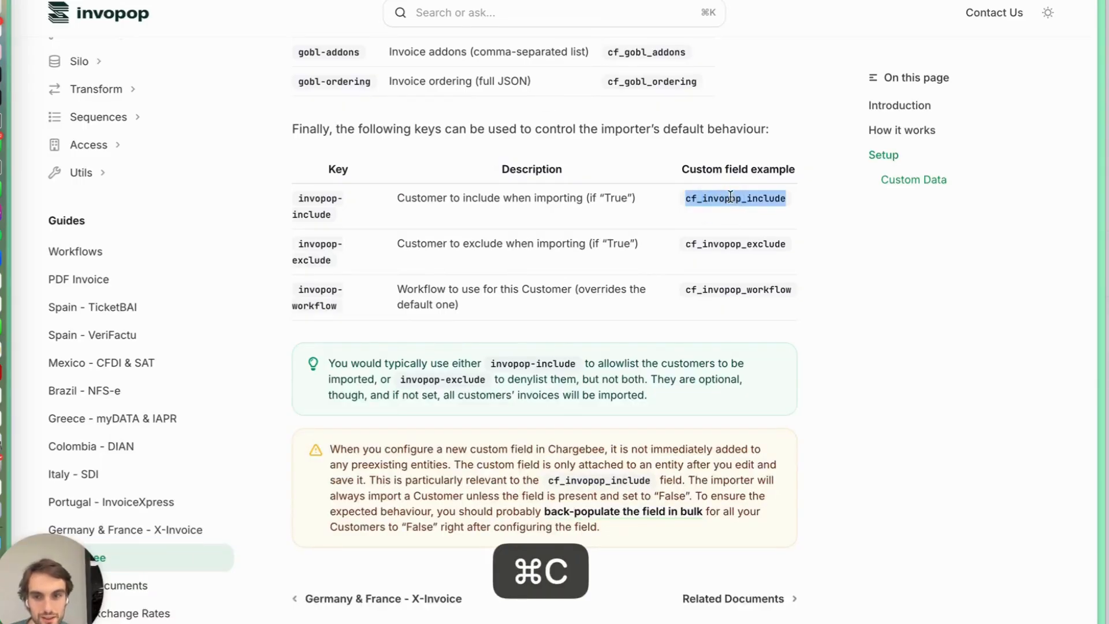
pyautogui.hotkey('ctrl', 'Tab')
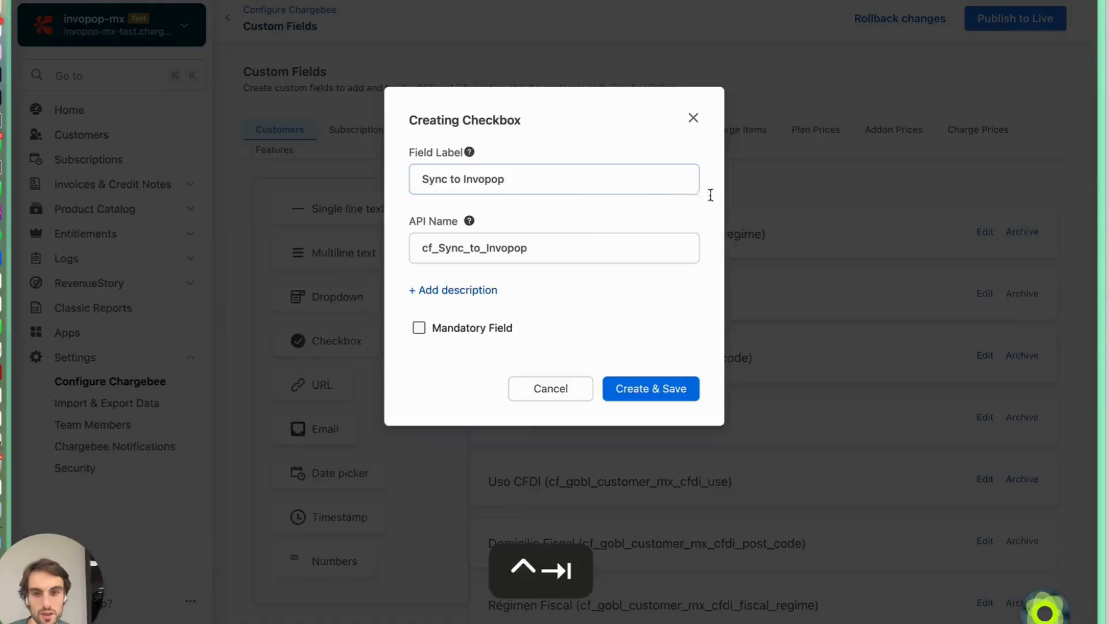
pyautogui.doubleClick(545, 252)
pyautogui.press('super+v')
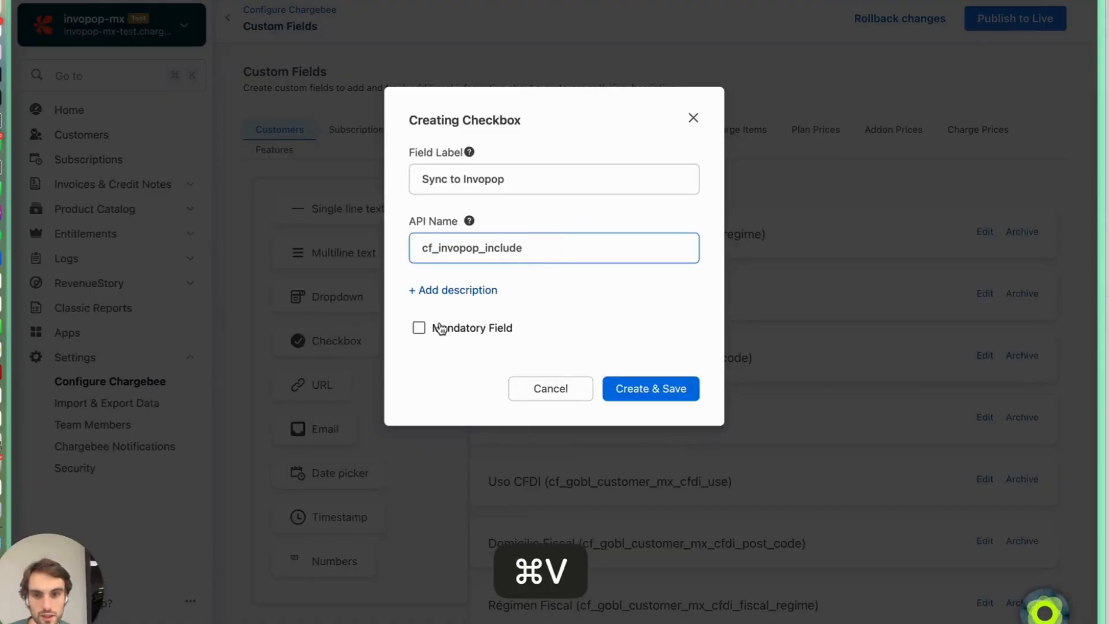
pyautogui.click(419, 328)
pyautogui.click(682, 390)
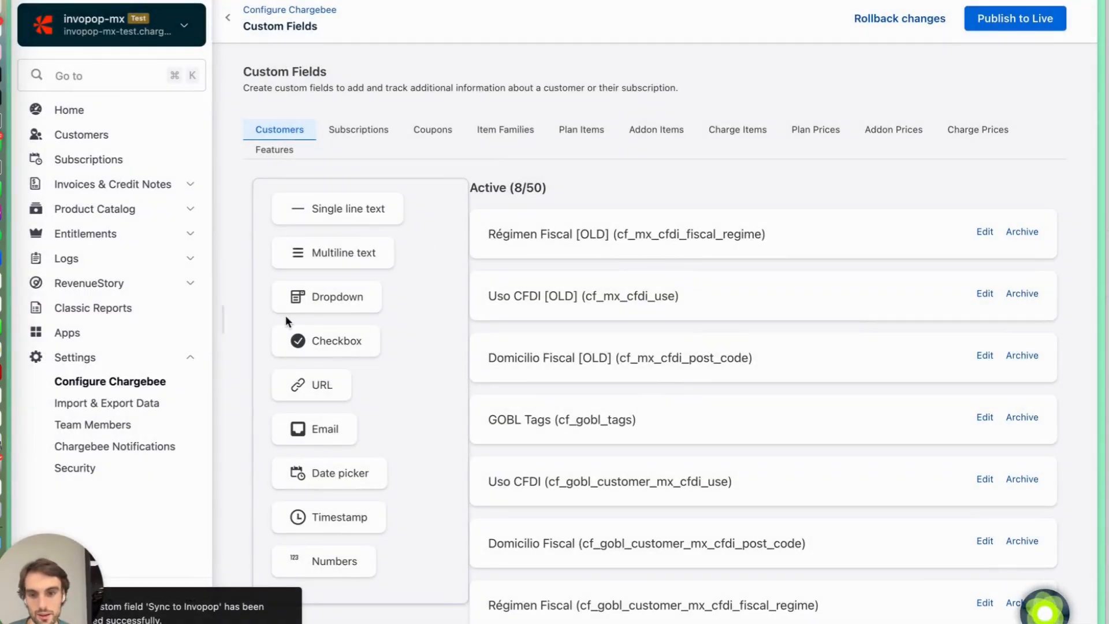
# - Enable "Sync to Invopop" for the most recently created customer, save the update and return to the customer list
pyautogui.click(96, 134)
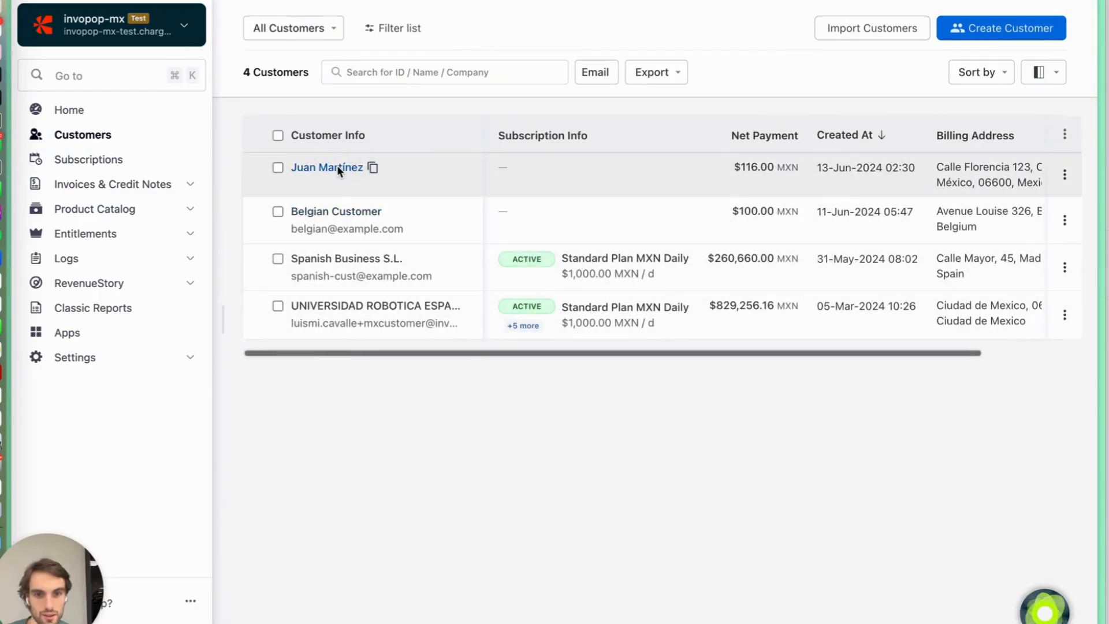
pyautogui.click(338, 167)
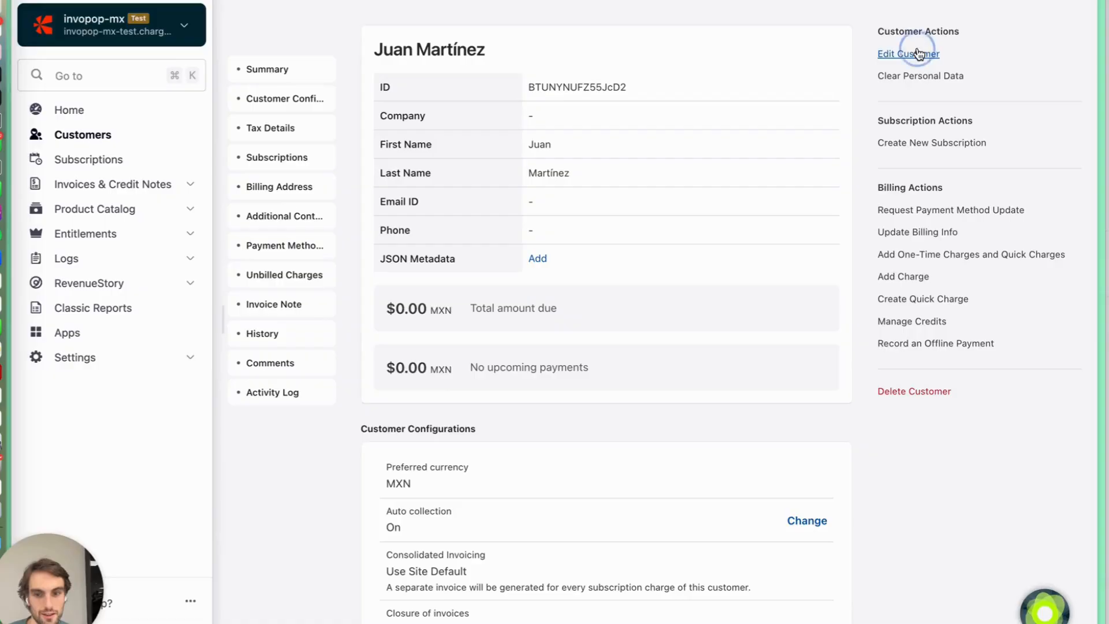
pyautogui.click(918, 54)
pyautogui.scroll(-10, 436, 347)
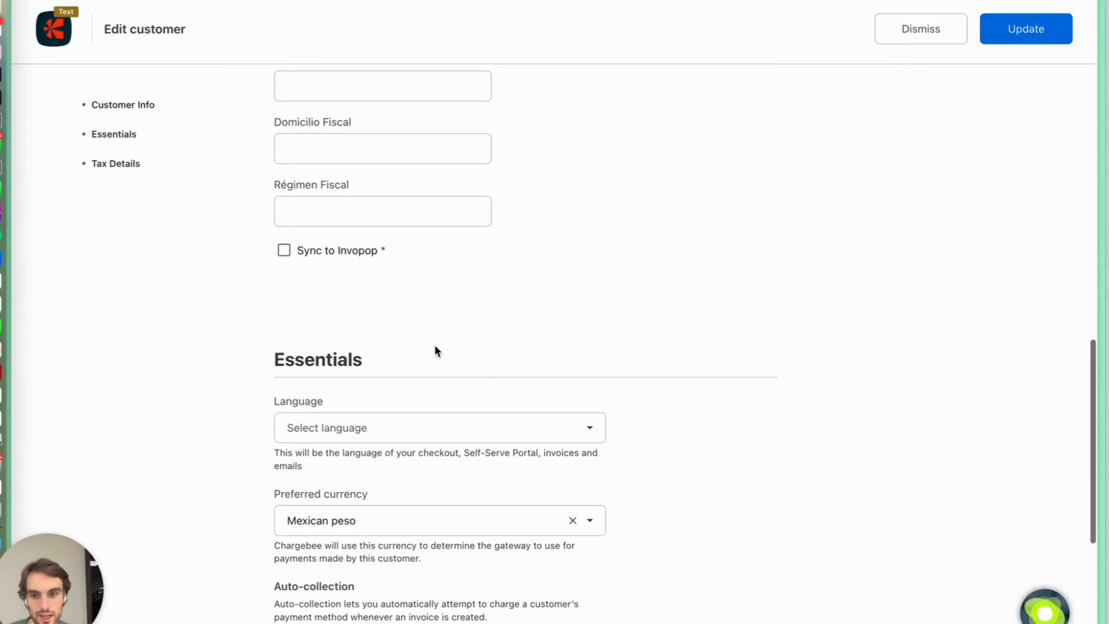
pyautogui.click(285, 253)
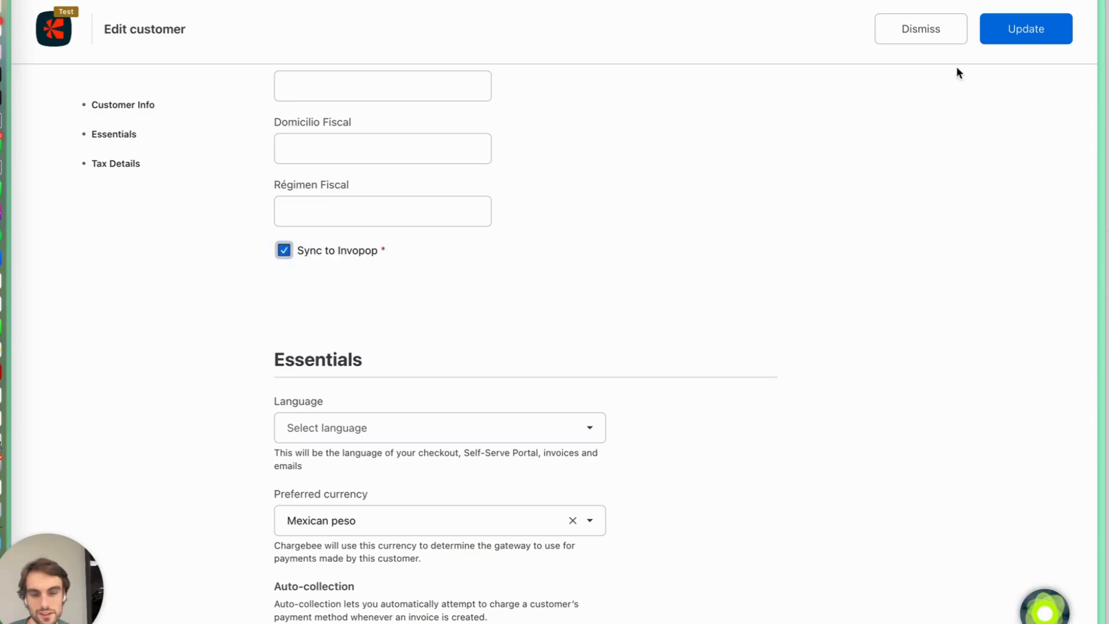
pyautogui.click(1017, 34)
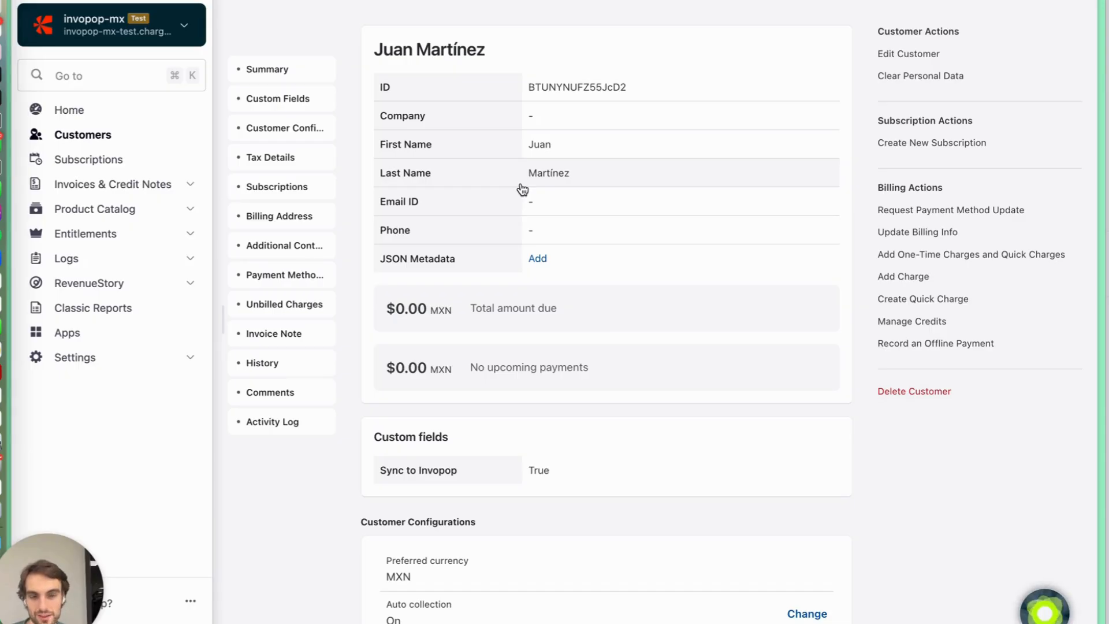
pyautogui.click(114, 134)
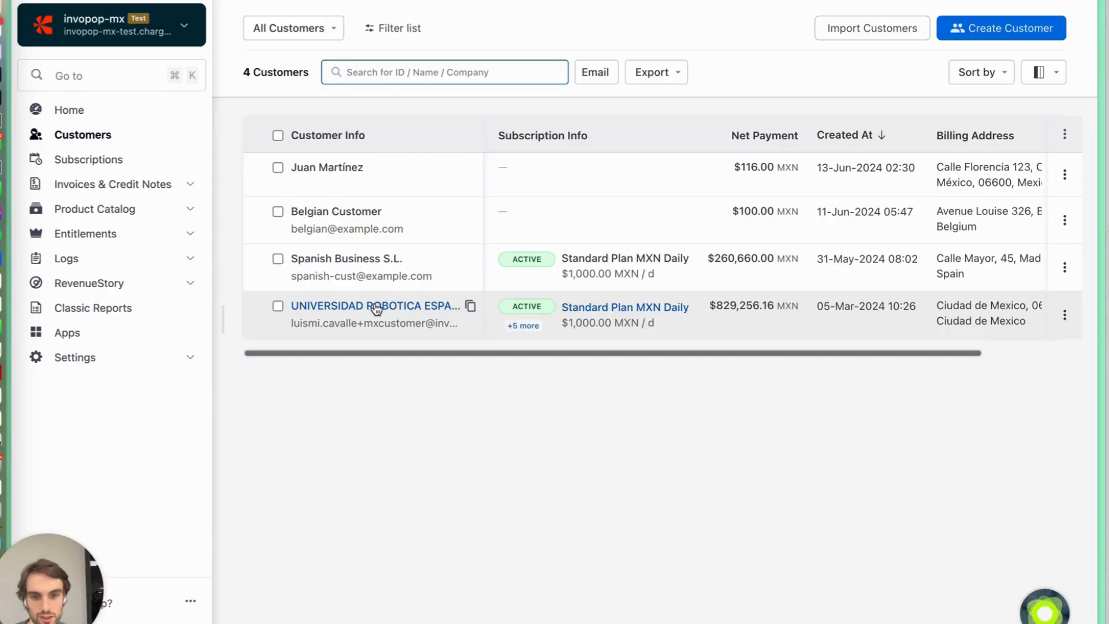
# - Edit the customer UNIVERSIDAD ROBOTICA ESPAÑOLA, leave "Sync to Invopop" unchecked, save the update and check its custom fields
pyautogui.click(376, 307)
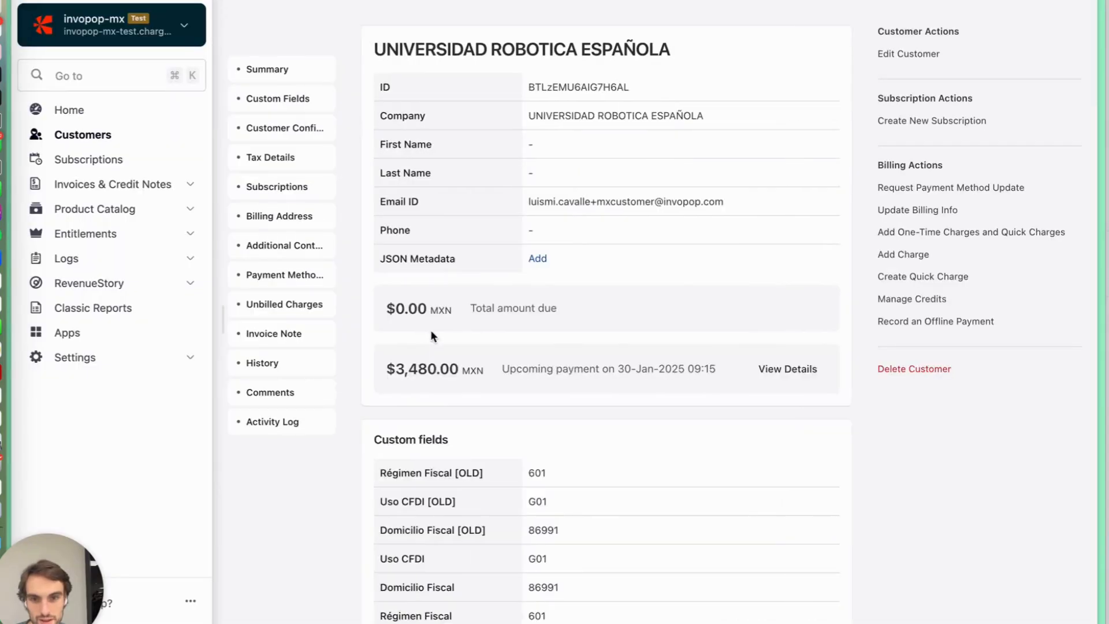
pyautogui.scroll(-1, 490, 371)
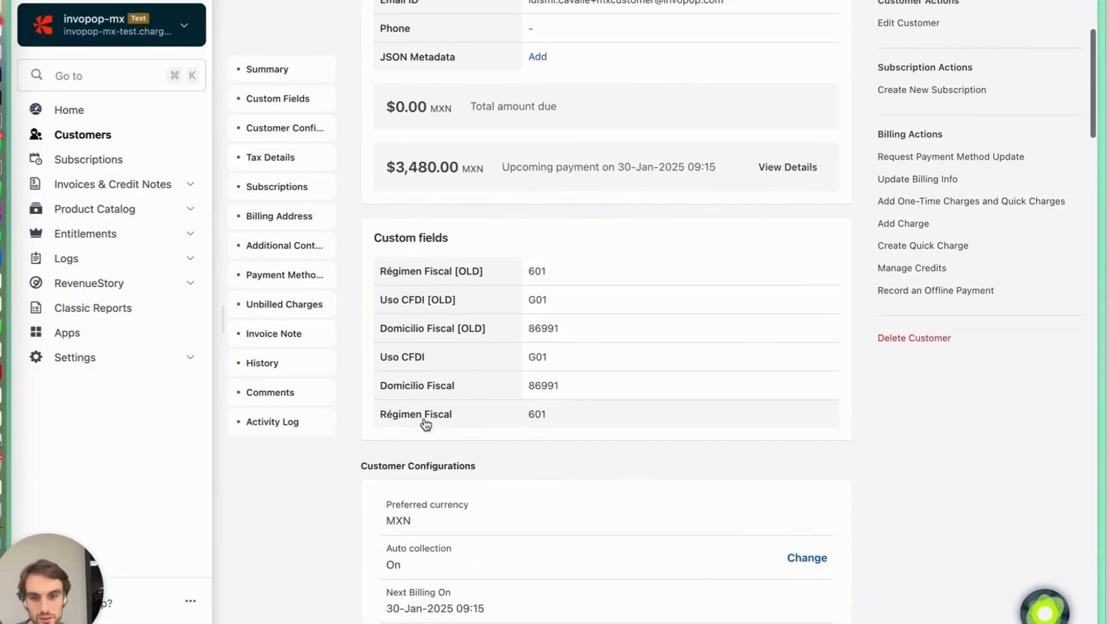
pyautogui.scroll(4, 806, 298)
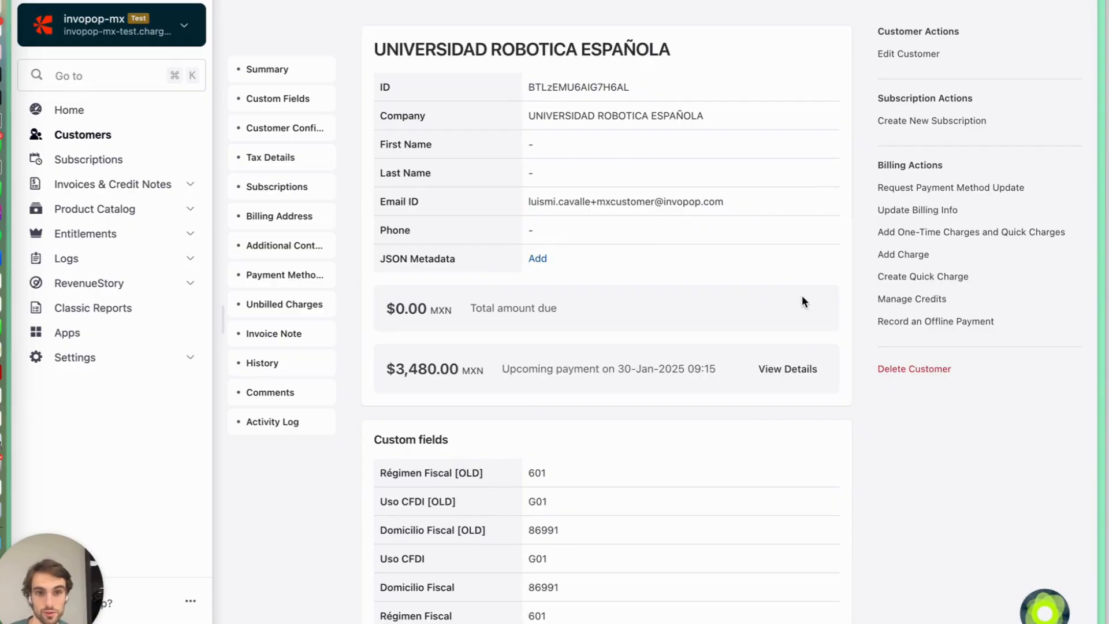
pyautogui.click(897, 55)
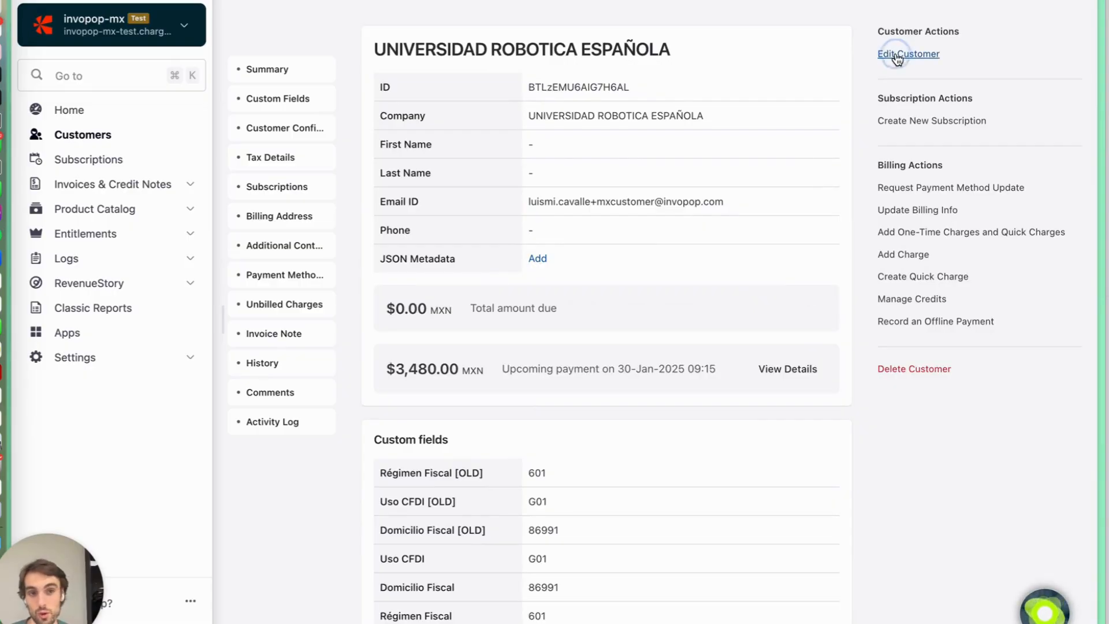
pyautogui.scroll(-5, 536, 228)
pyautogui.scroll(-8, 387, 399)
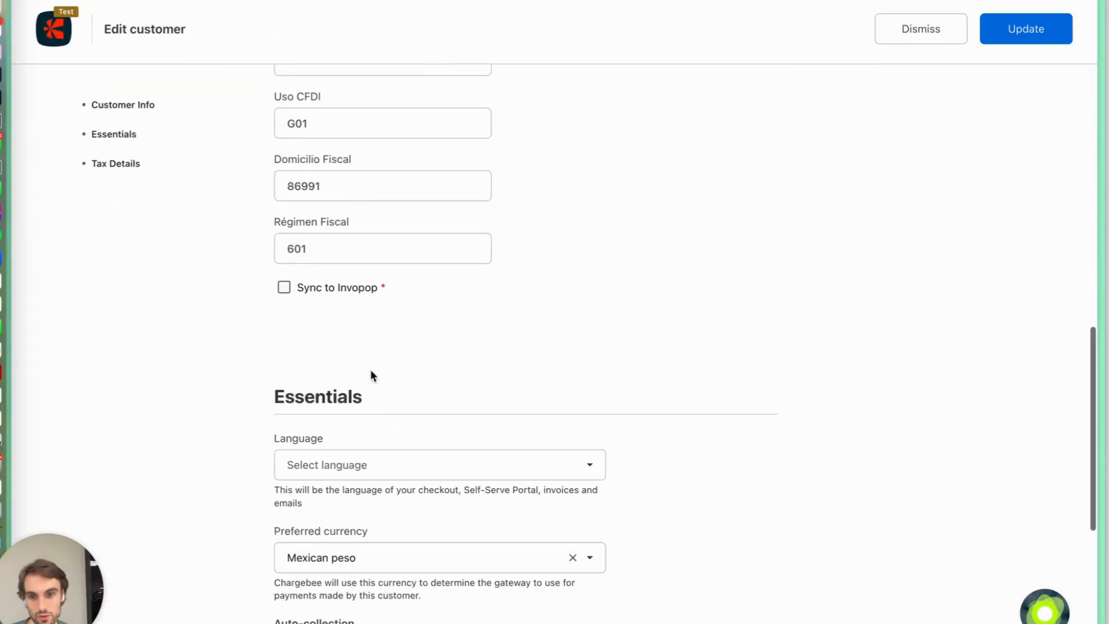
pyautogui.click(284, 287)
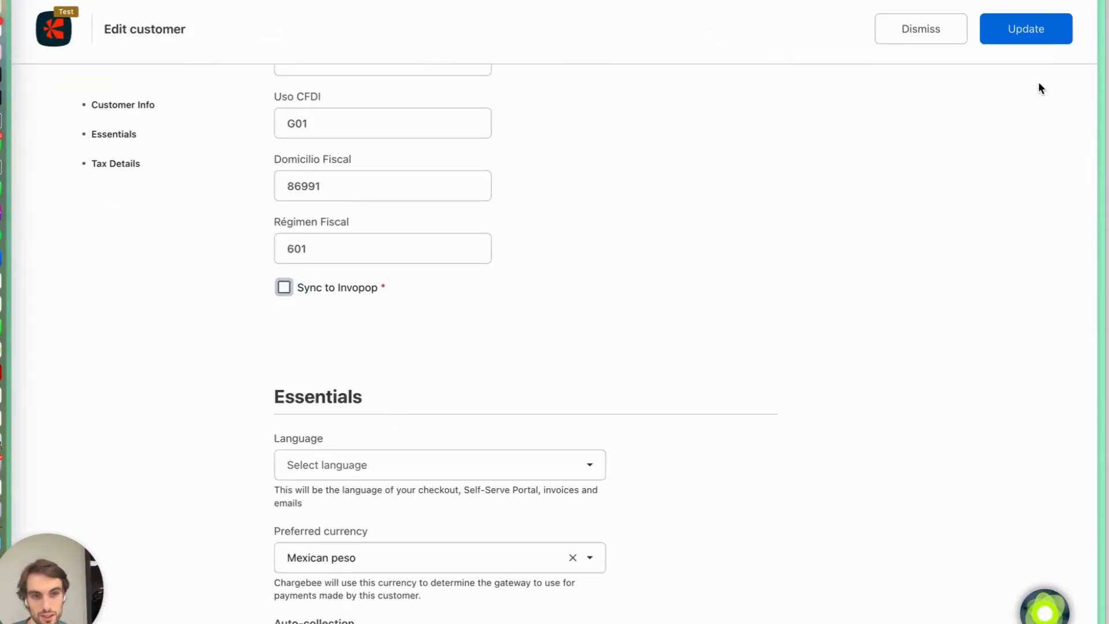
pyautogui.click(1037, 34)
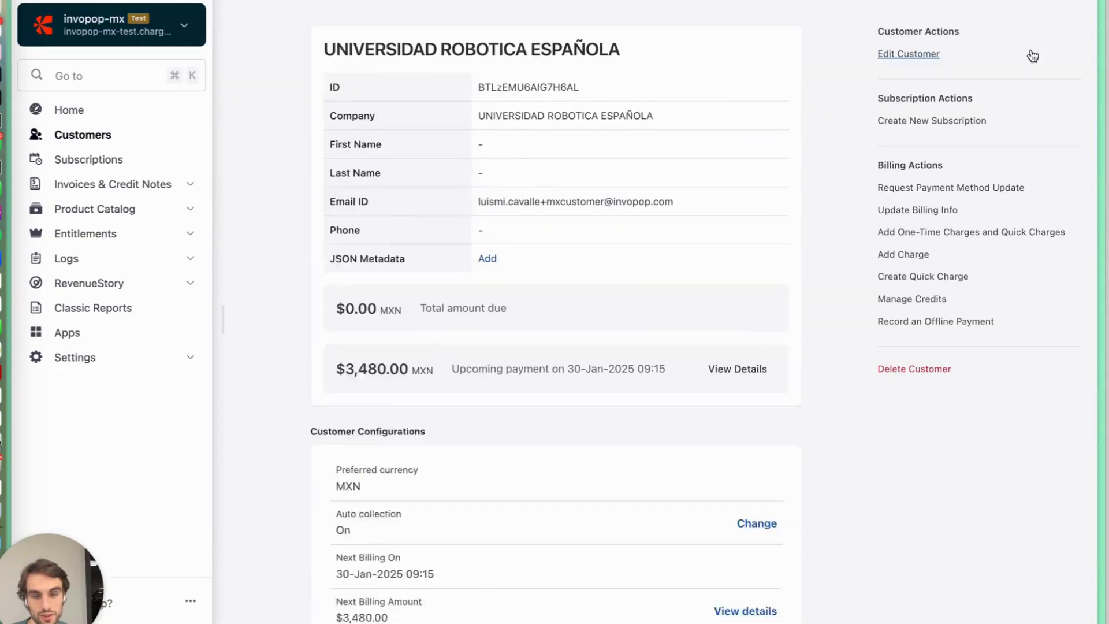
pyautogui.scroll(-5, 702, 314)
pyautogui.scroll(-1, 702, 320)
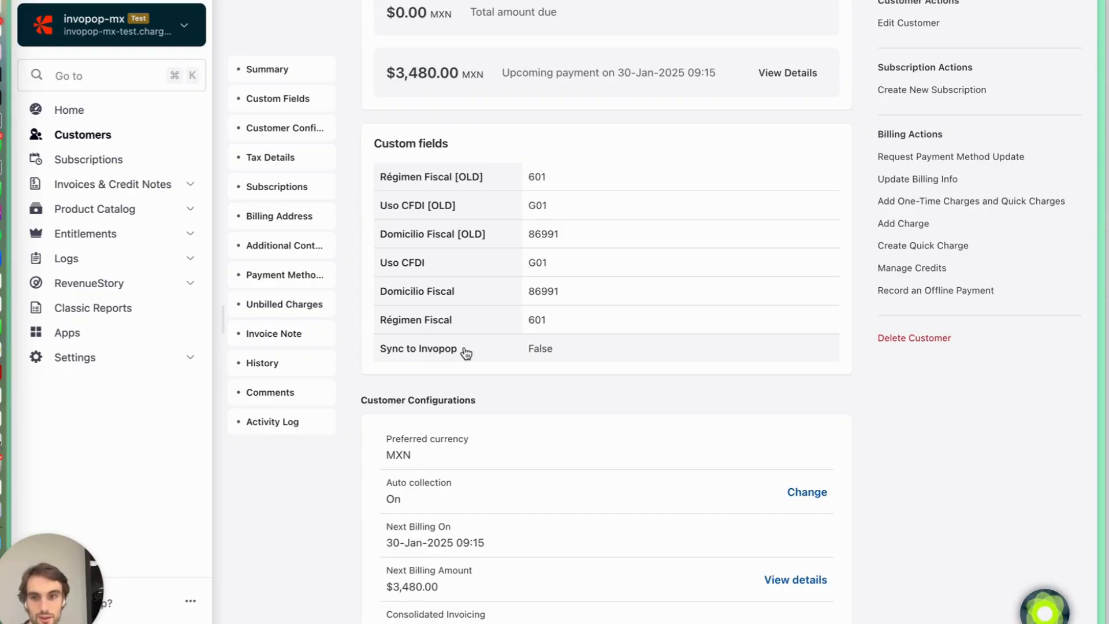
# - Return to the customer list and export all customers as an import-friendly file
pyautogui.click(114, 139)
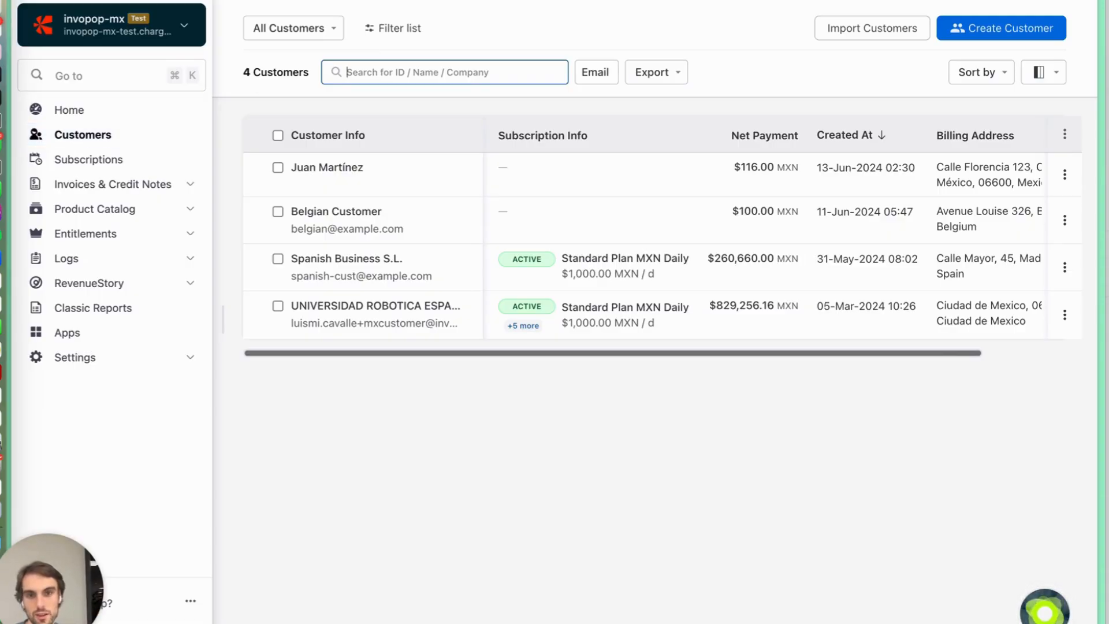
pyautogui.click(670, 73)
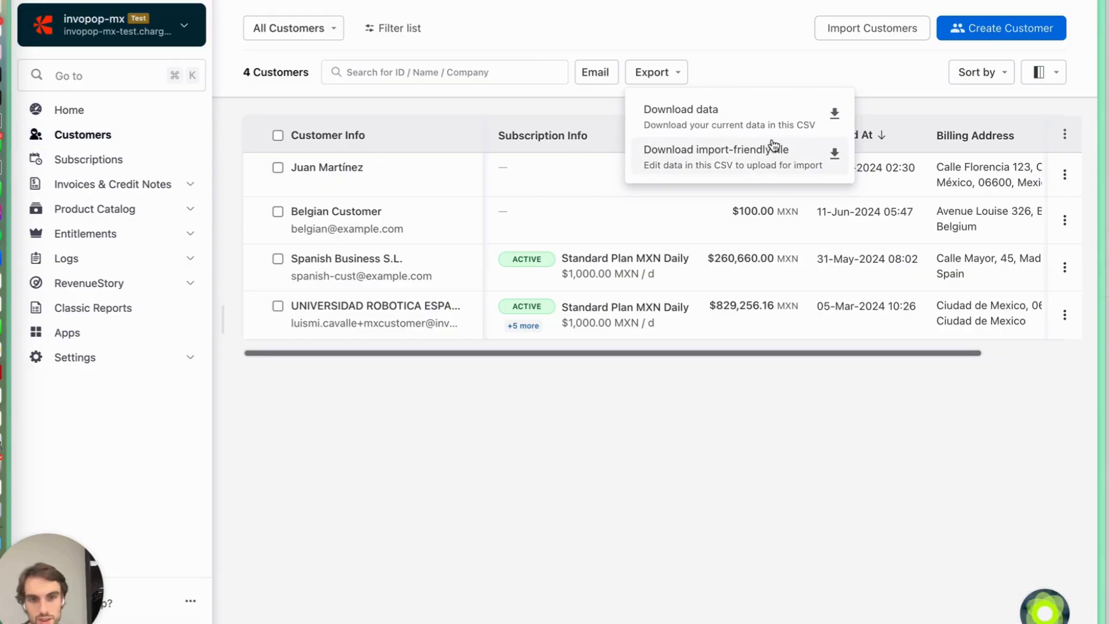
pyautogui.click(733, 159)
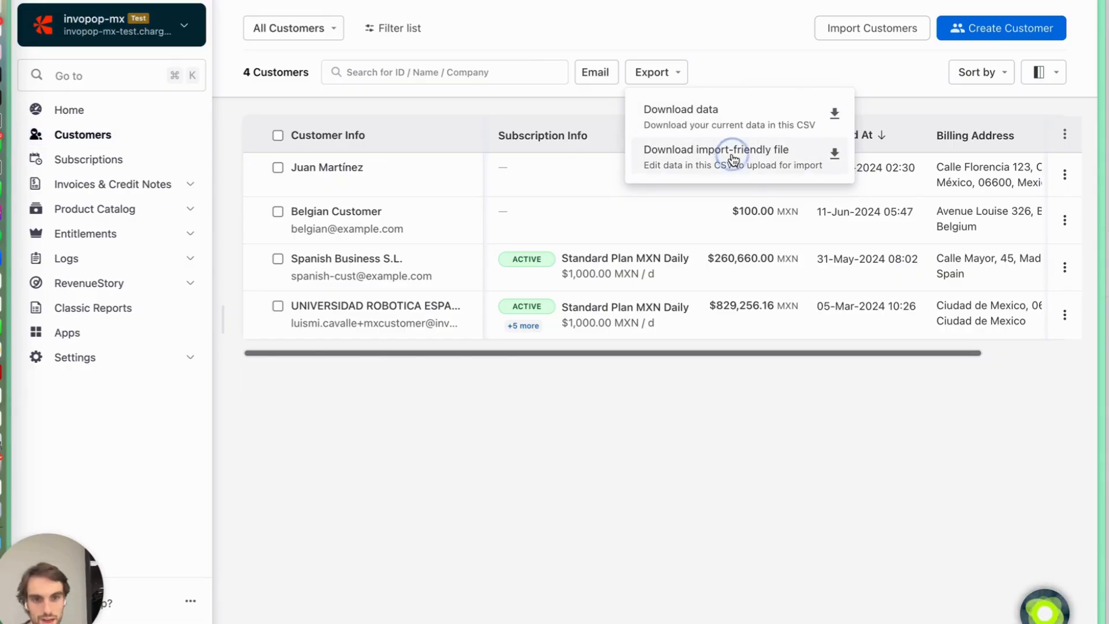
pyautogui.click(662, 270)
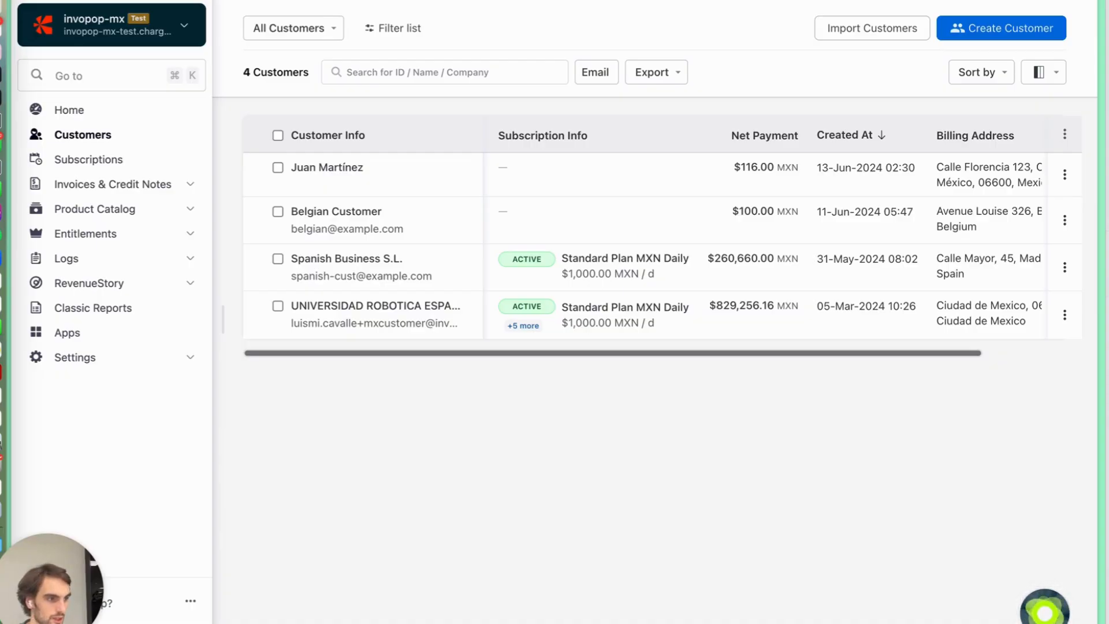
# - Switch to the exported customers CSV in Excel and widen the customer[id] column to show the full IDs
pyautogui.moveTo(1108, 1); pyautogui.dragTo(534, 3)
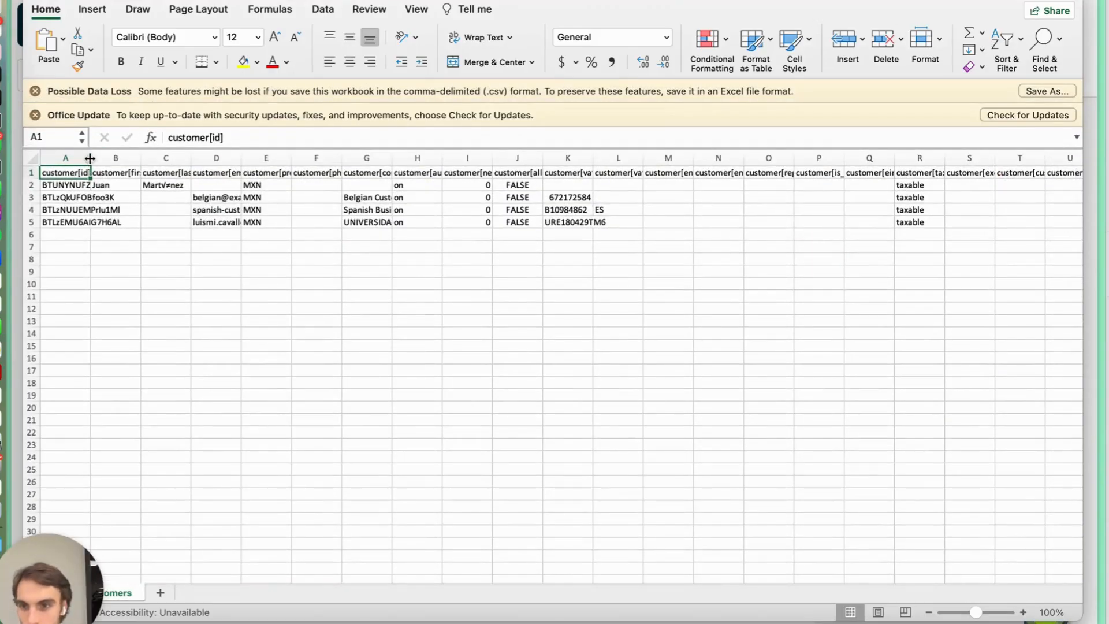
pyautogui.moveTo(91, 157); pyautogui.dragTo(158, 158)
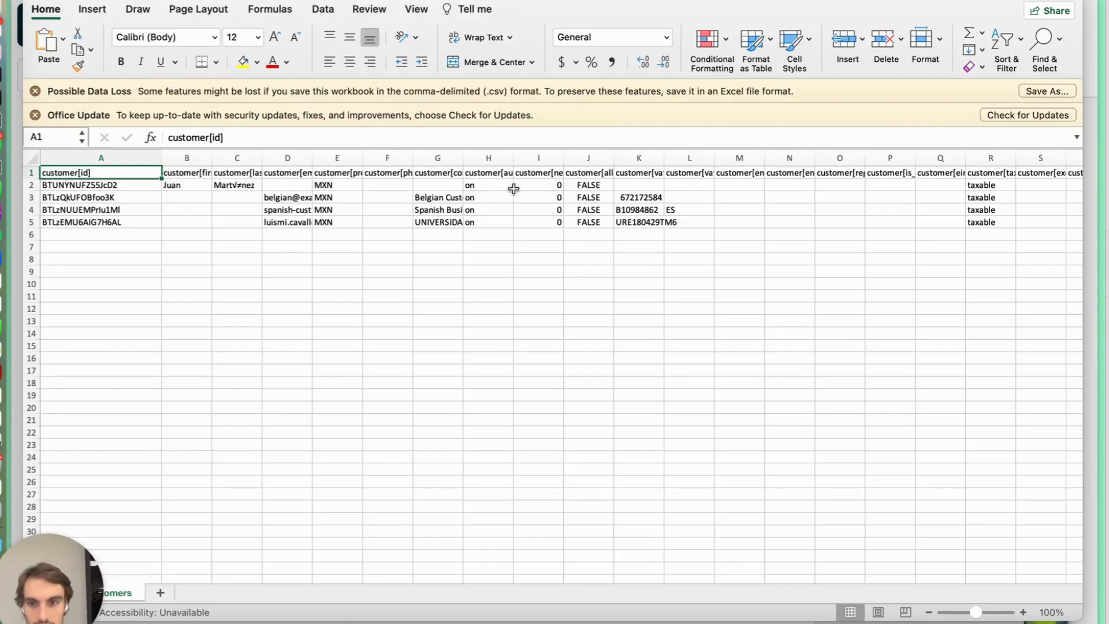
pyautogui.hscroll(2, 483, 186)
pyautogui.click(124, 172)
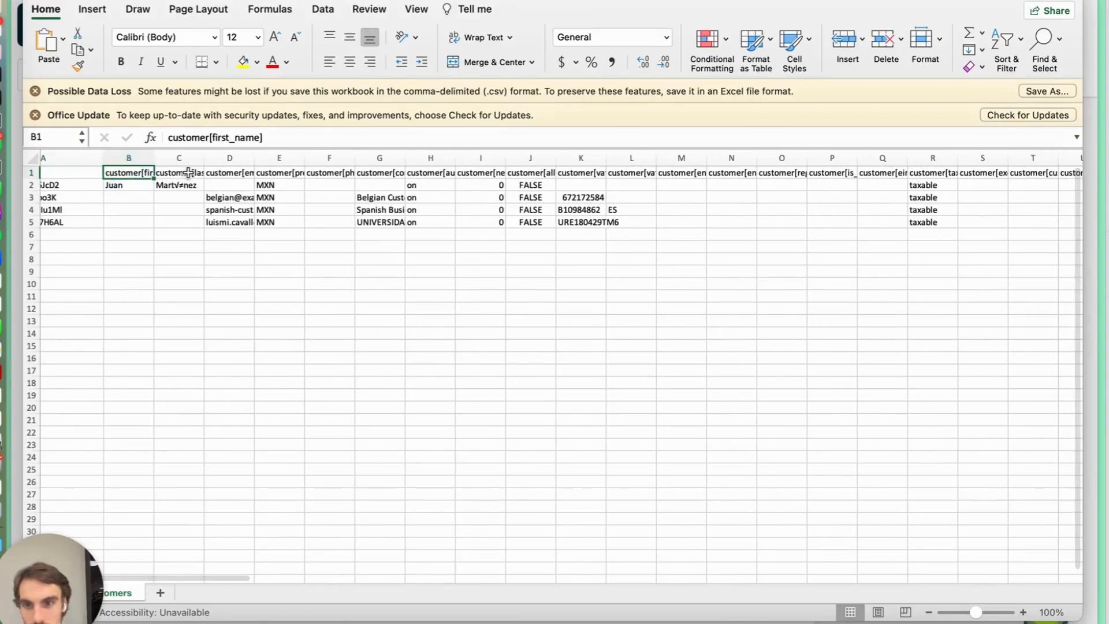
# - Find the customer[cf_invopop_include] column in the sheet and examine its values for the exported customers
pyautogui.hscroll(10, 174, 175)
pyautogui.hscroll(10, 236, 178)
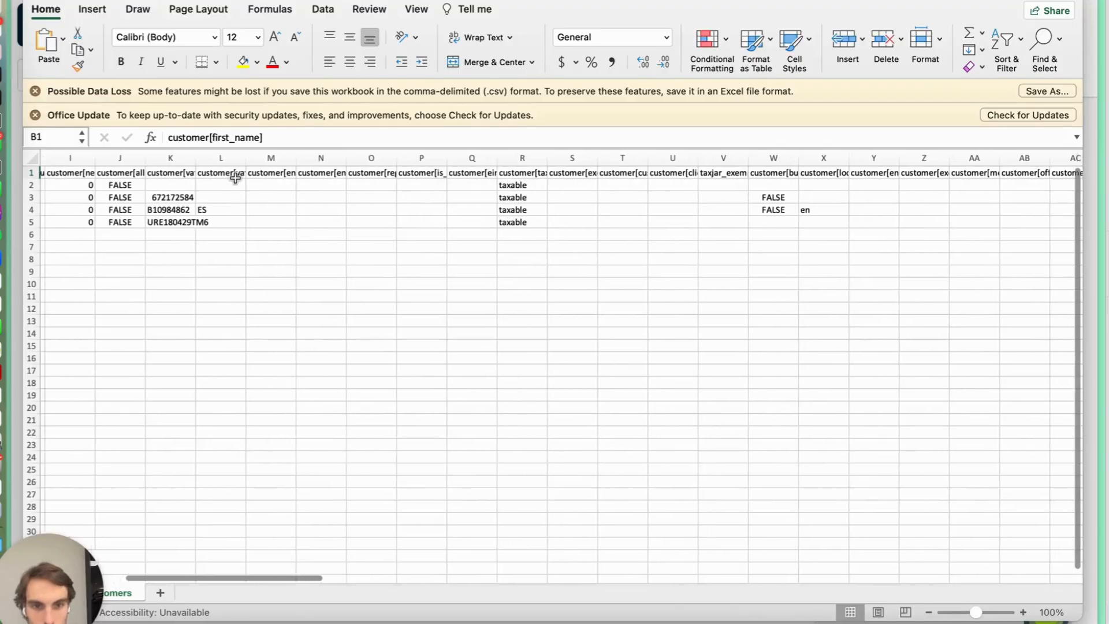
pyautogui.hscroll(14, 235, 178)
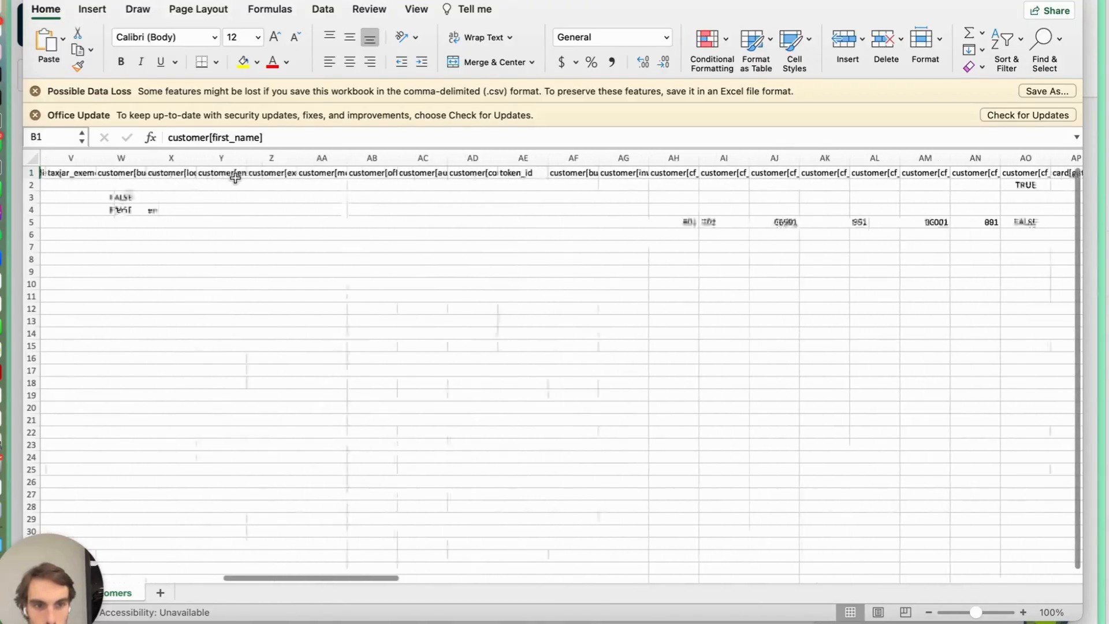
pyautogui.hscroll(4, 235, 178)
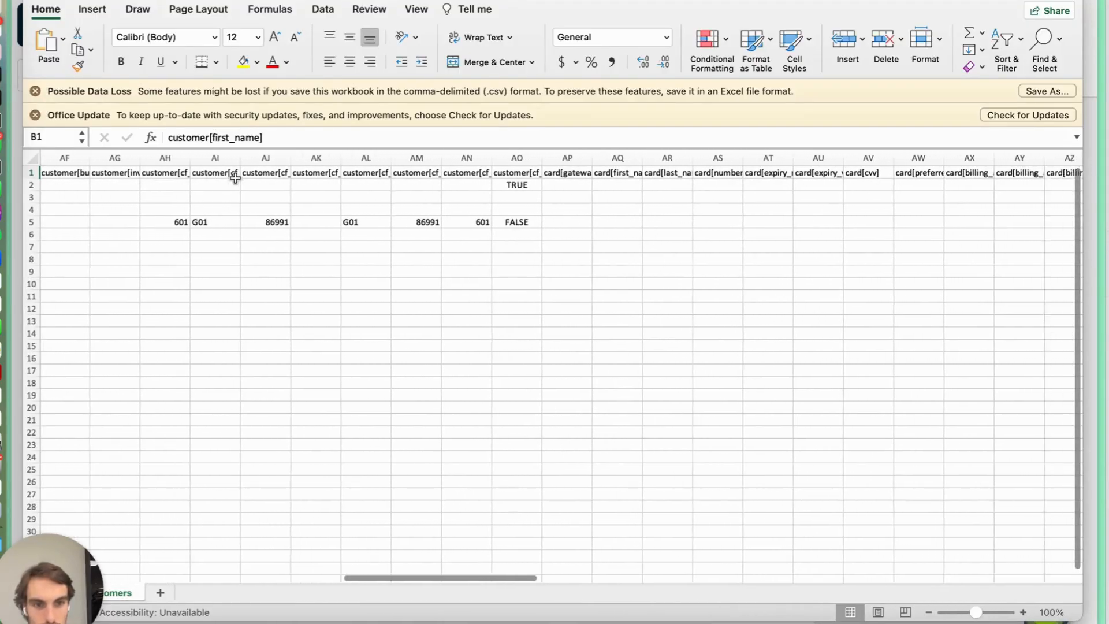
pyautogui.click(222, 209)
pyautogui.press('super+f')
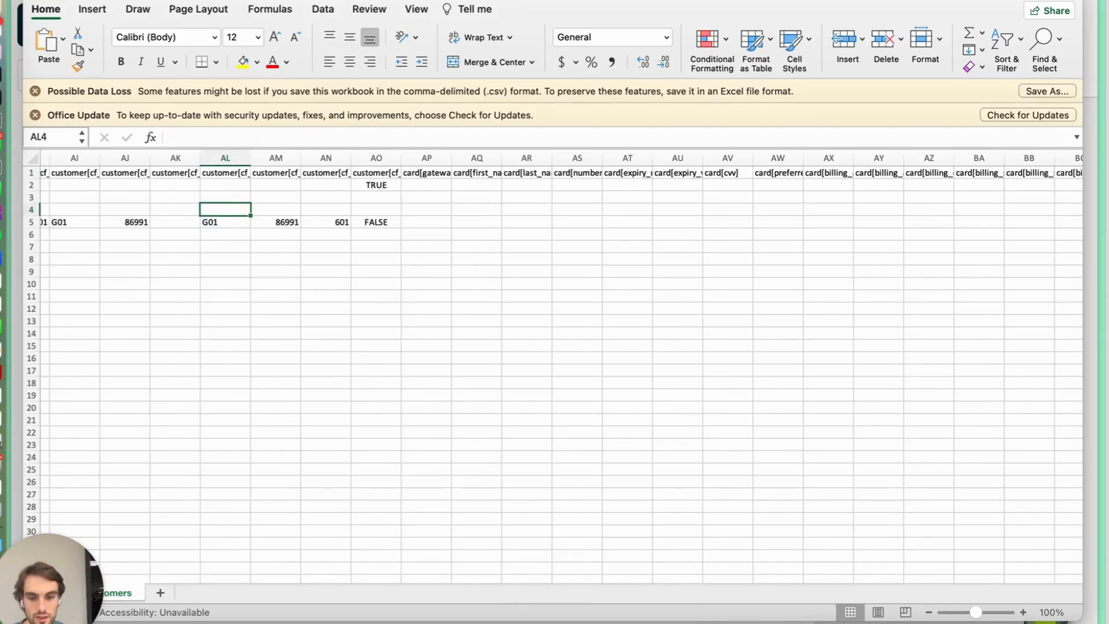
pyautogui.press('Return')
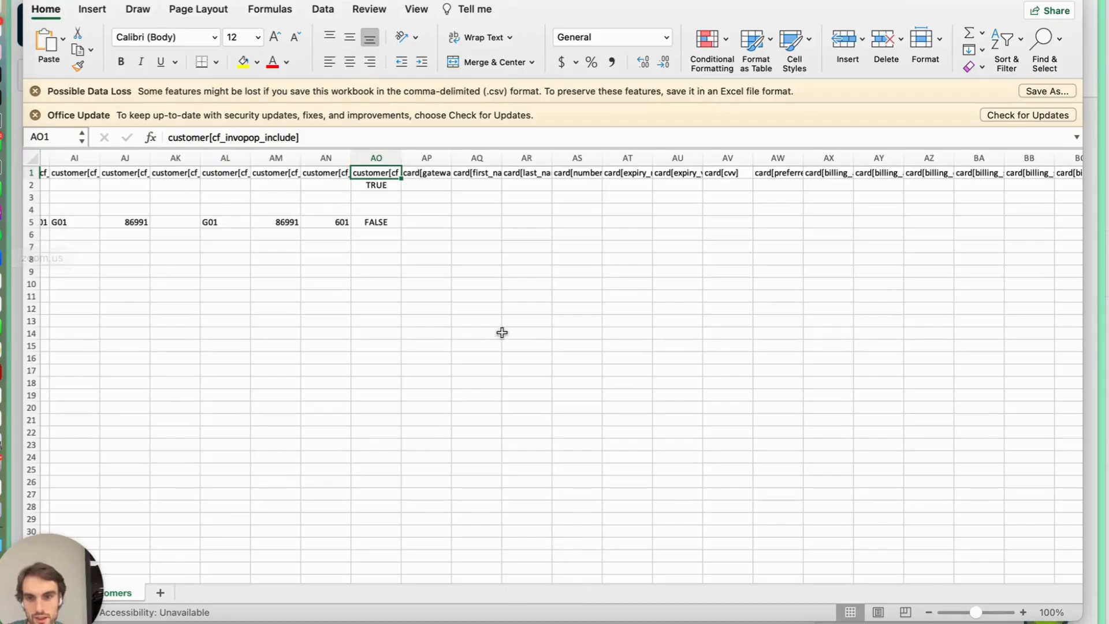
pyautogui.hscroll(-1, 399, 187)
pyautogui.click(387, 186)
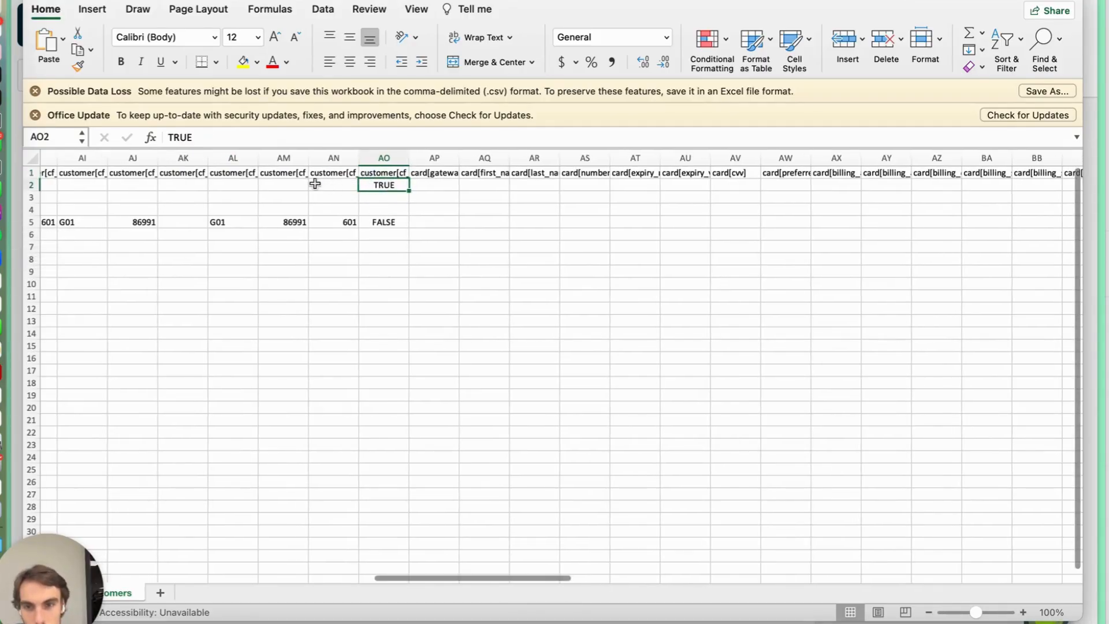
pyautogui.click(391, 222)
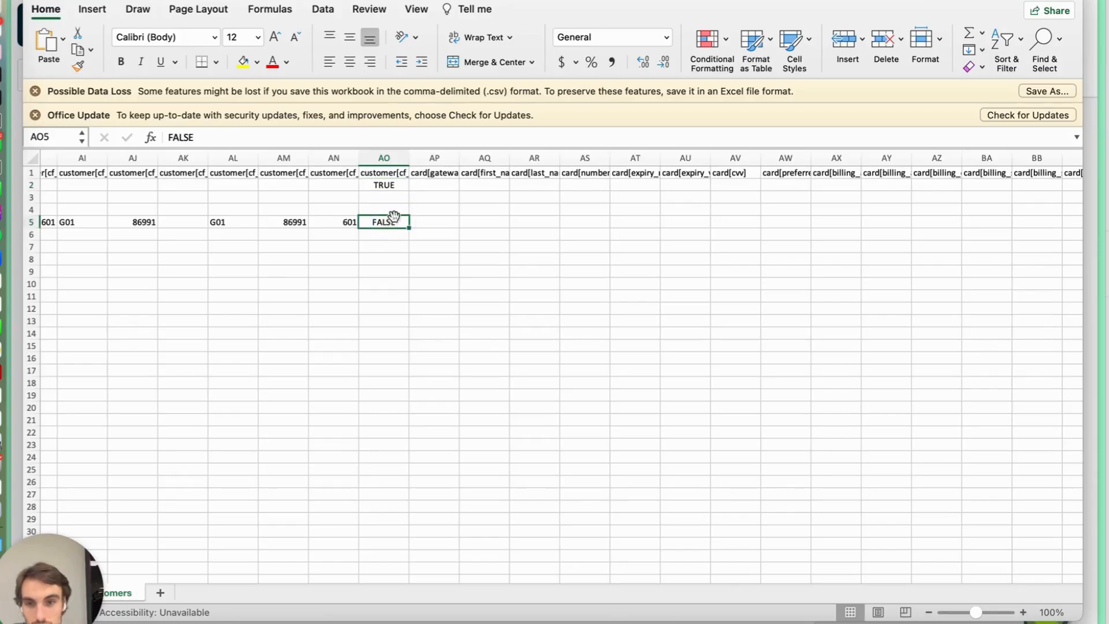
# - Fill the empty cf_invopop_include cells AO3 and AO4 with FALSE copied from AO5, and save the CSV
pyautogui.moveTo(386, 199); pyautogui.dragTo(385, 207)
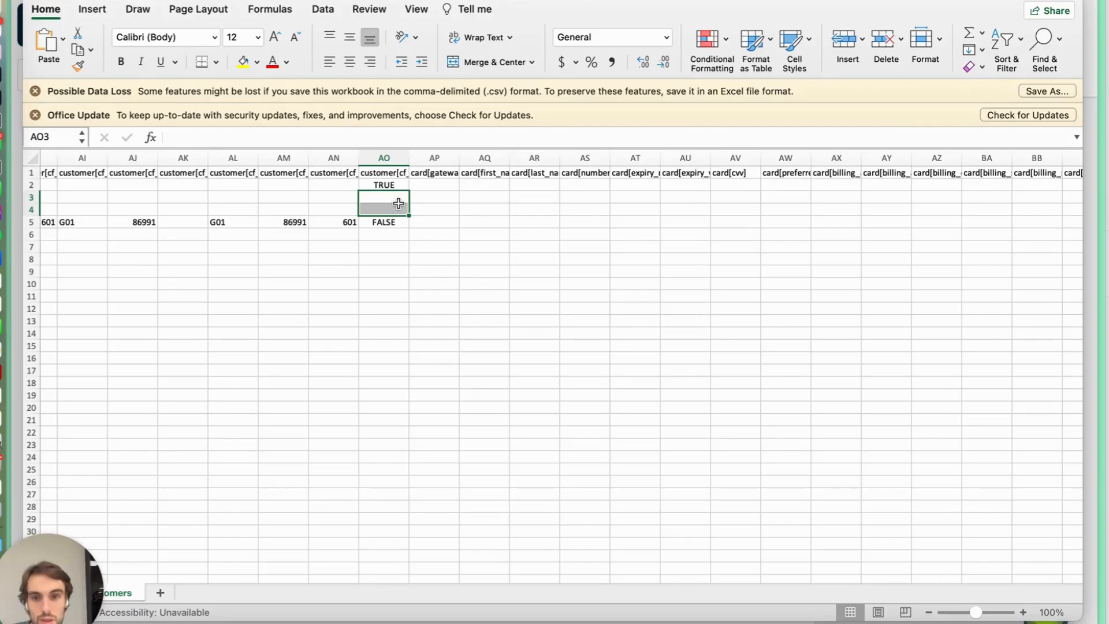
pyautogui.press('Down')
pyautogui.press('Down')
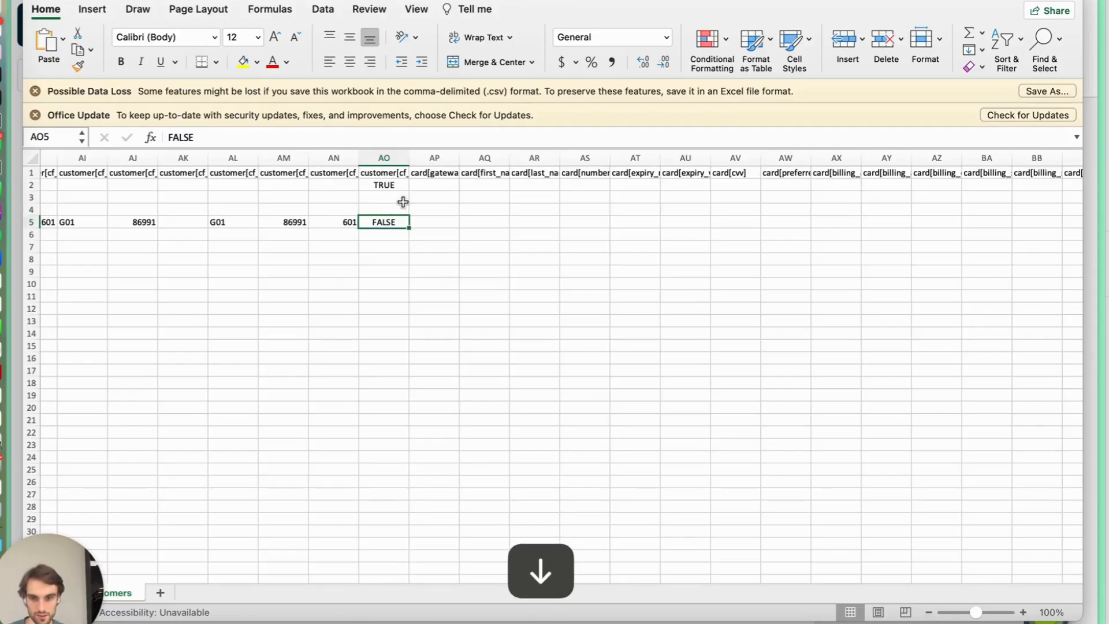
pyautogui.press('super+c')
pyautogui.press('Up')
pyautogui.press('Up')
pyautogui.press('super+v')
pyautogui.press('Down')
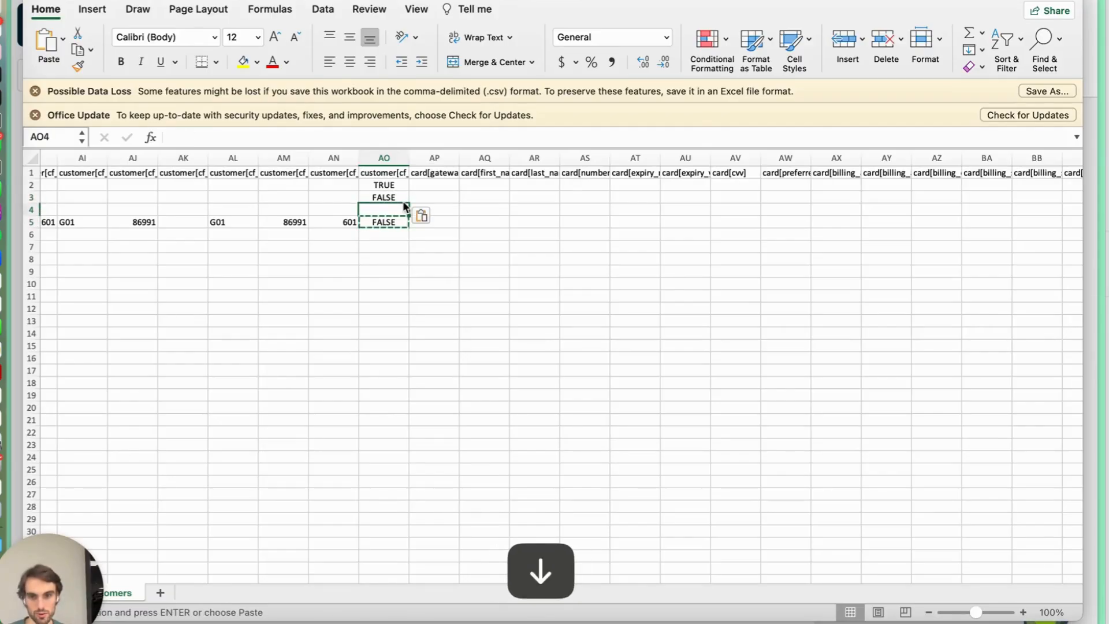
pyautogui.press('super+v')
pyautogui.click(616, 245)
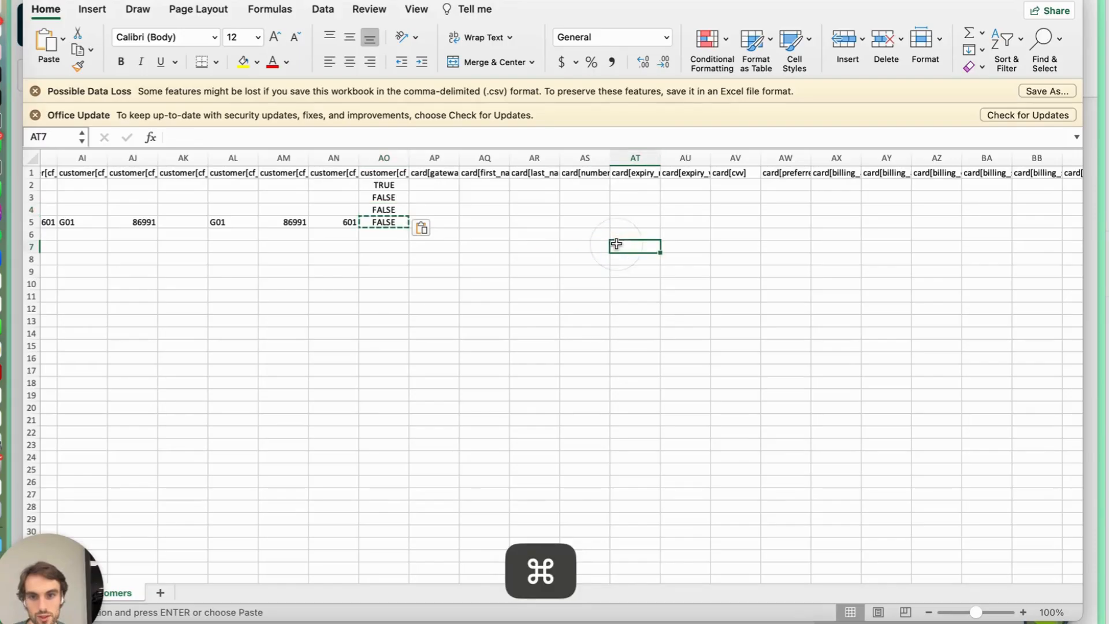
pyautogui.press('super+s')
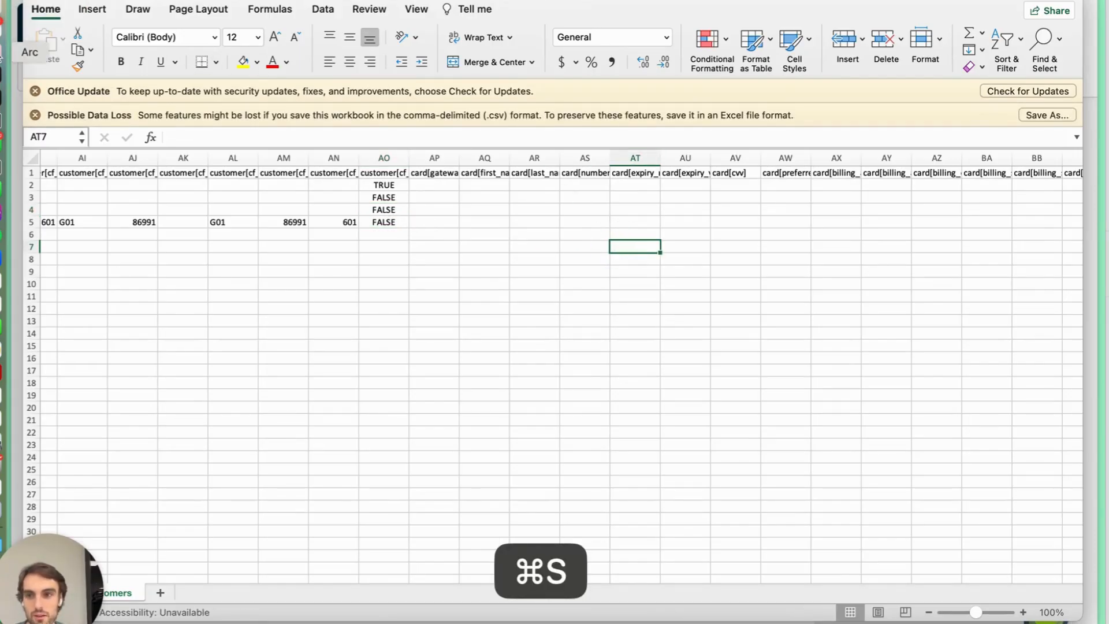
# - Switch back to Chargebee and open the bulk operation chooser in the Import & Export Data settings
pyautogui.click(46, 56)
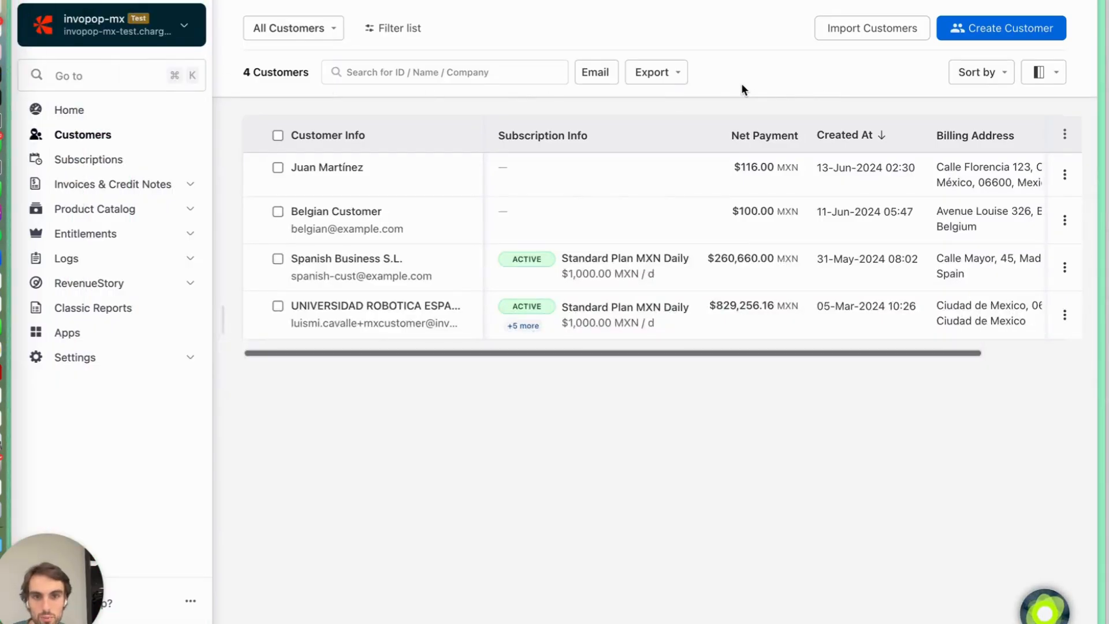
pyautogui.click(149, 361)
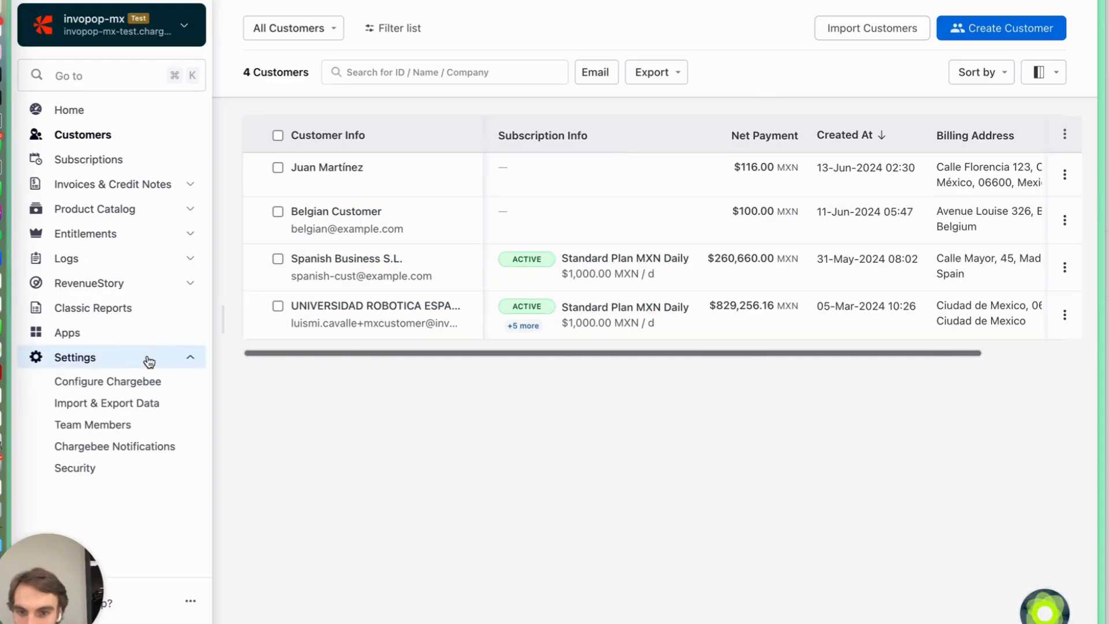
pyautogui.click(134, 402)
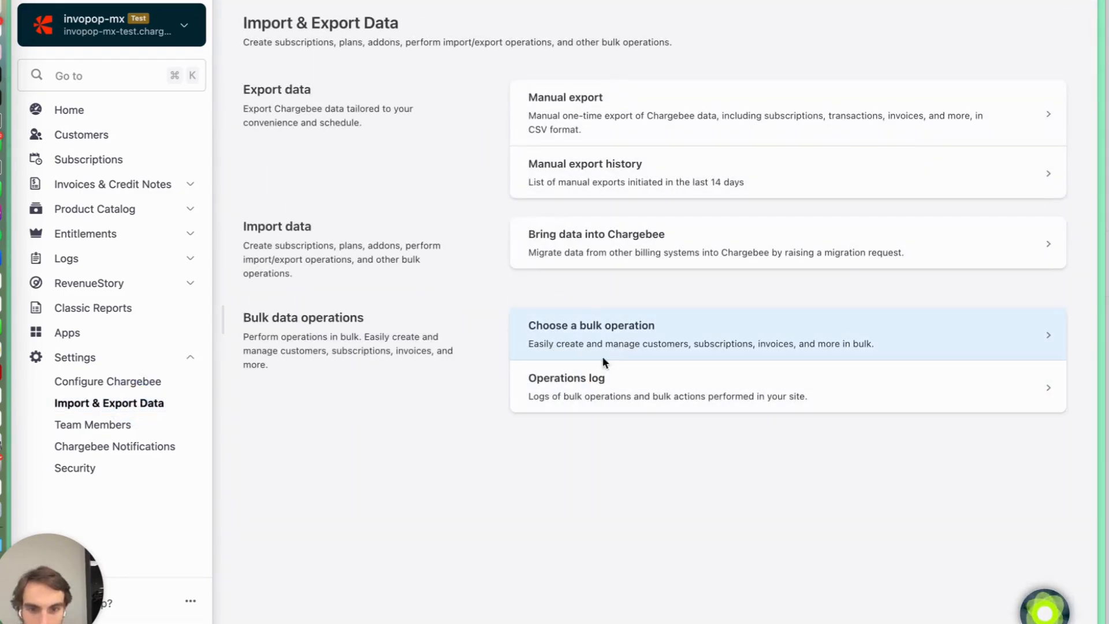
pyautogui.click(628, 344)
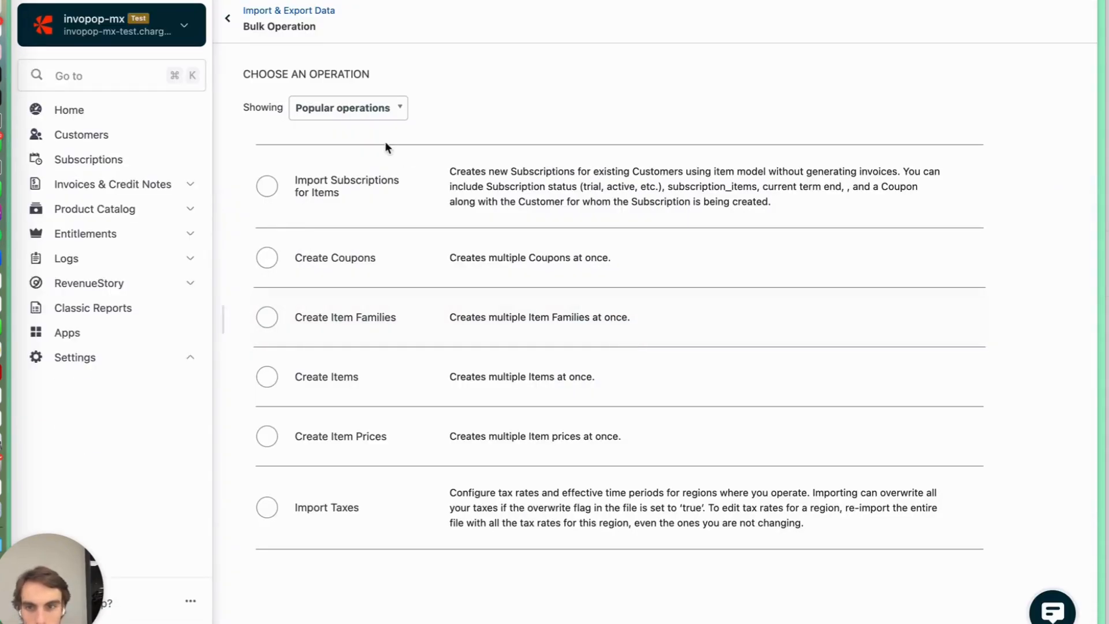
# - Show the Customers operations and start the Update Customers bulk operation
pyautogui.click(324, 107)
pyautogui.click(341, 174)
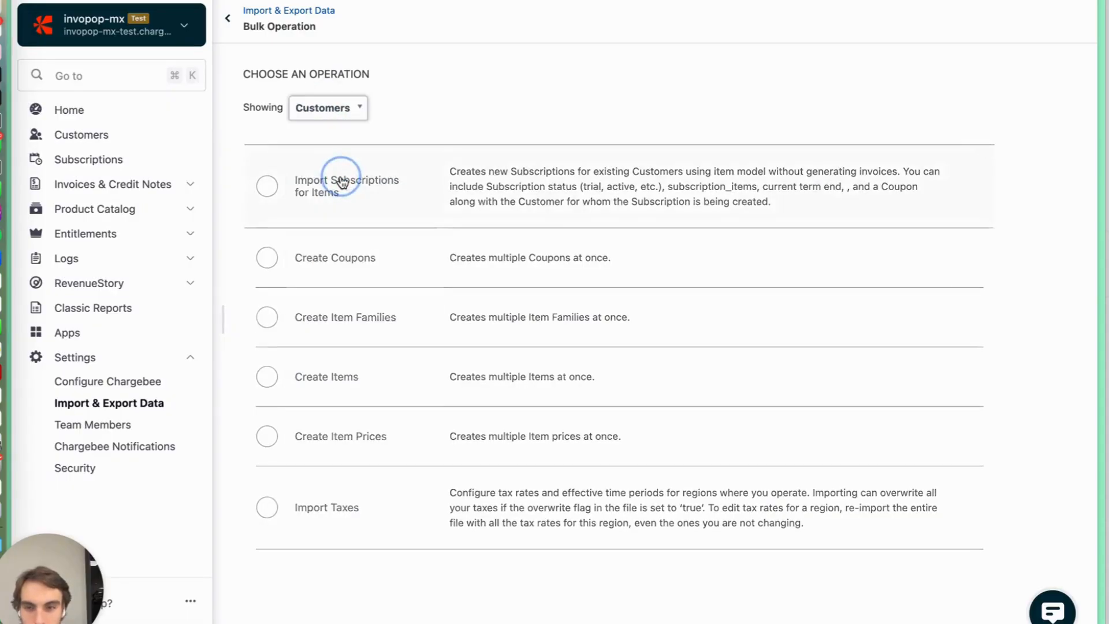
pyautogui.scroll(-1, 353, 199)
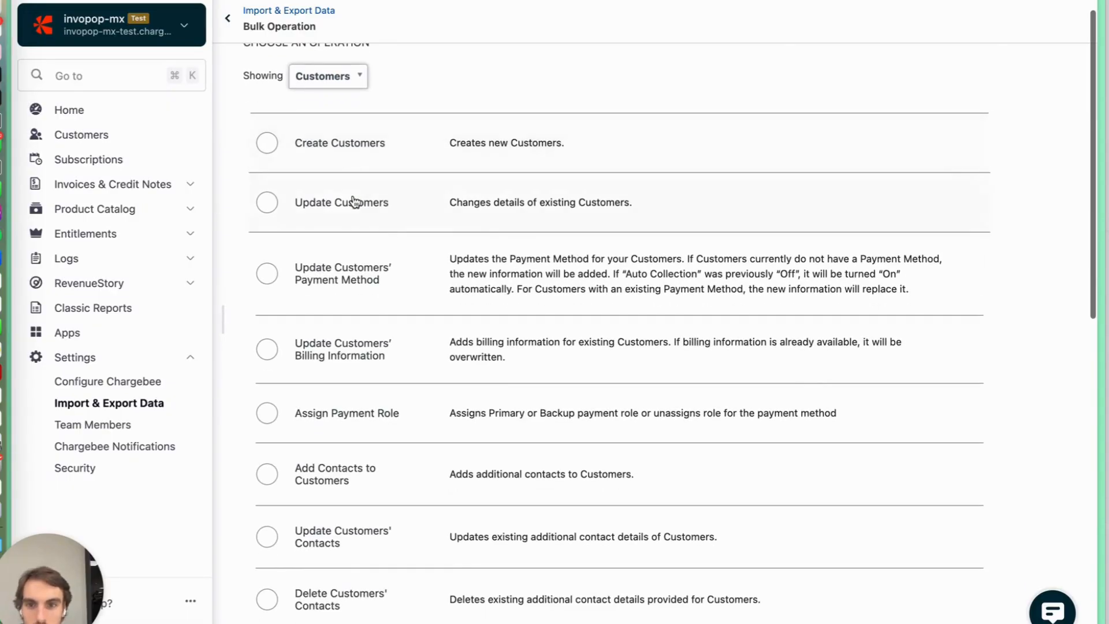
pyautogui.click(279, 205)
pyautogui.click(923, 203)
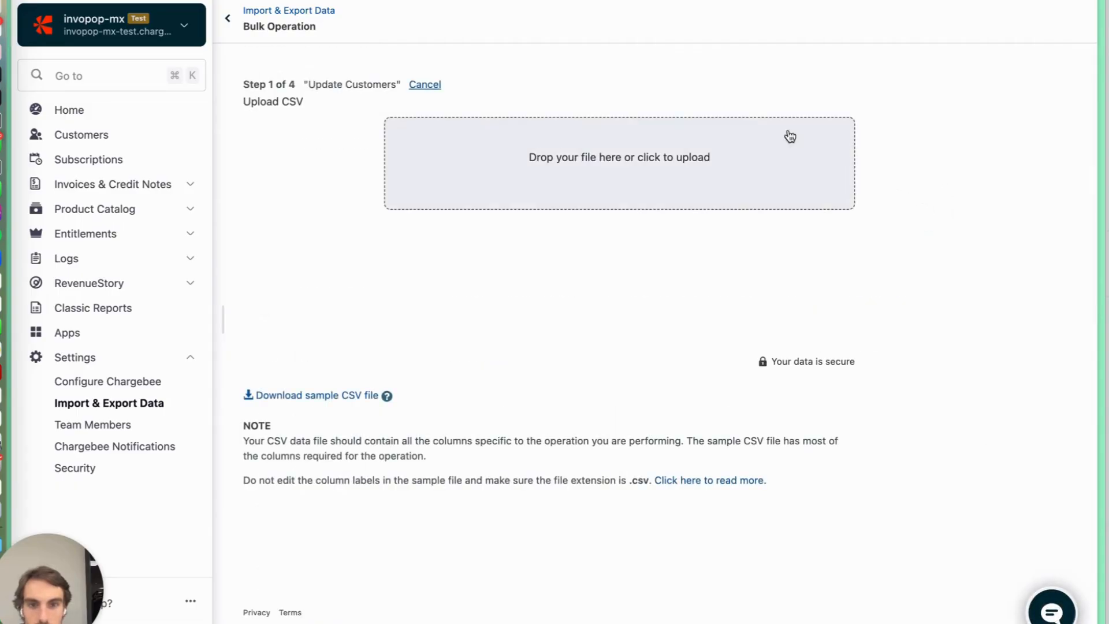
# - Upload Customers.csv from the customers_invopop-mx-test_30_Jan_2025_14_42_06 folder in Downloads as the bulk update file
pyautogui.click(614, 175)
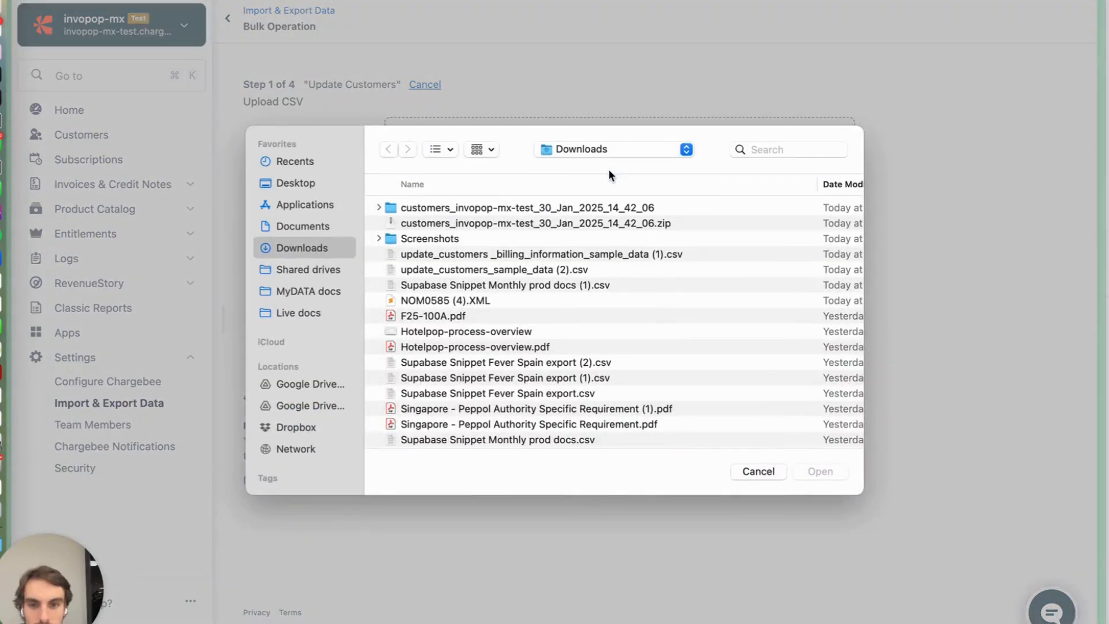
pyautogui.doubleClick(497, 208)
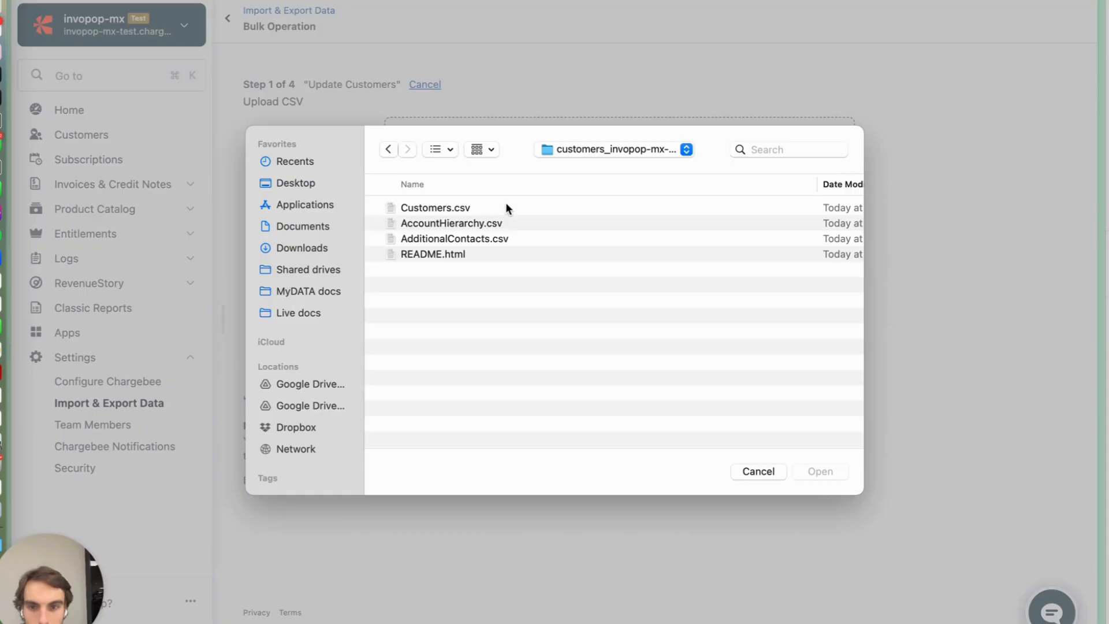
pyautogui.click(470, 207)
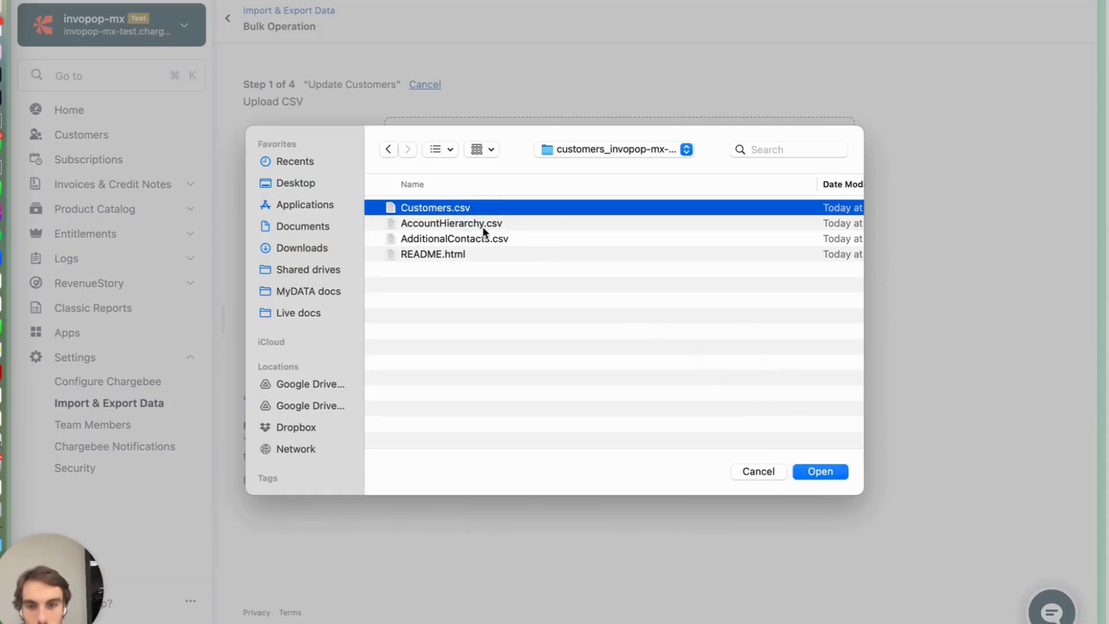
pyautogui.click(821, 471)
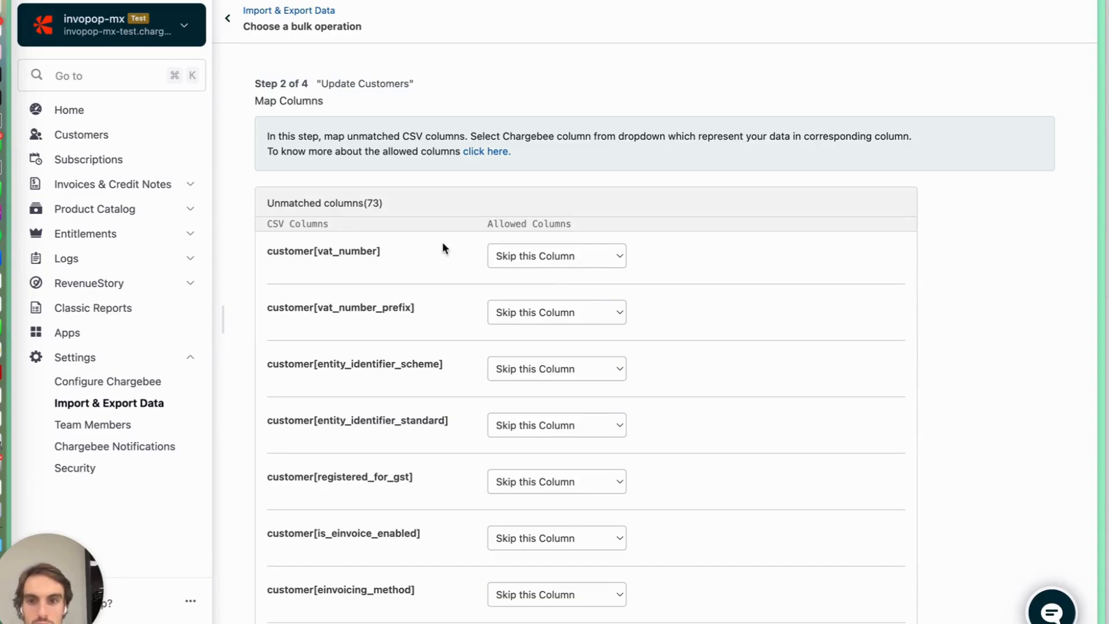
# - Look through the unmatched CSV columns and search them for "include" to check for the Invopop field
pyautogui.scroll(-5, 437, 247)
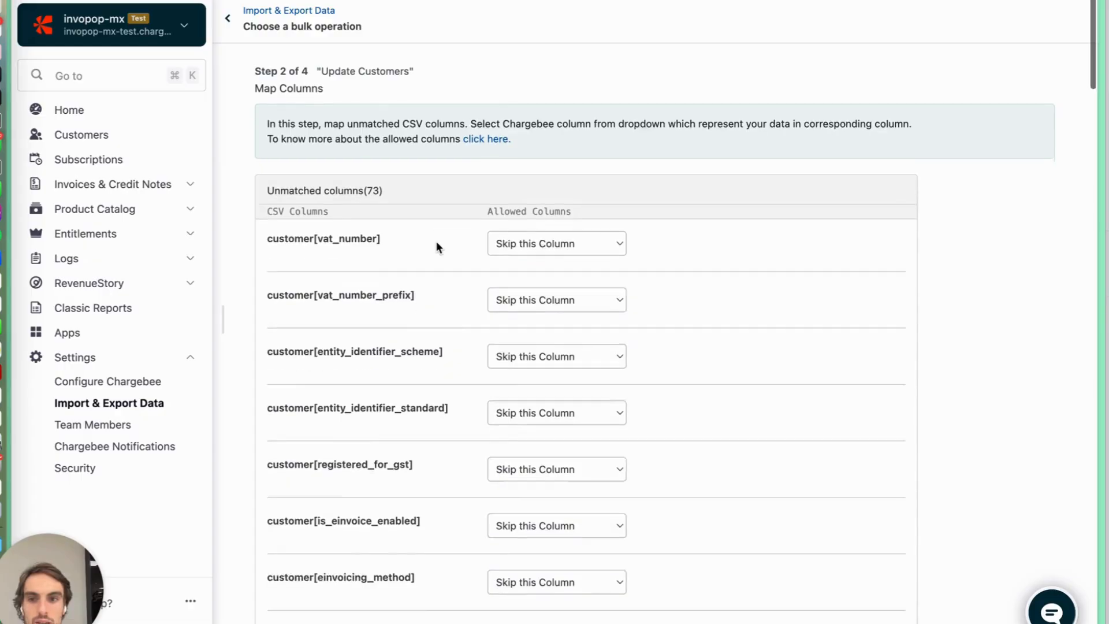
pyautogui.scroll(-9, 437, 247)
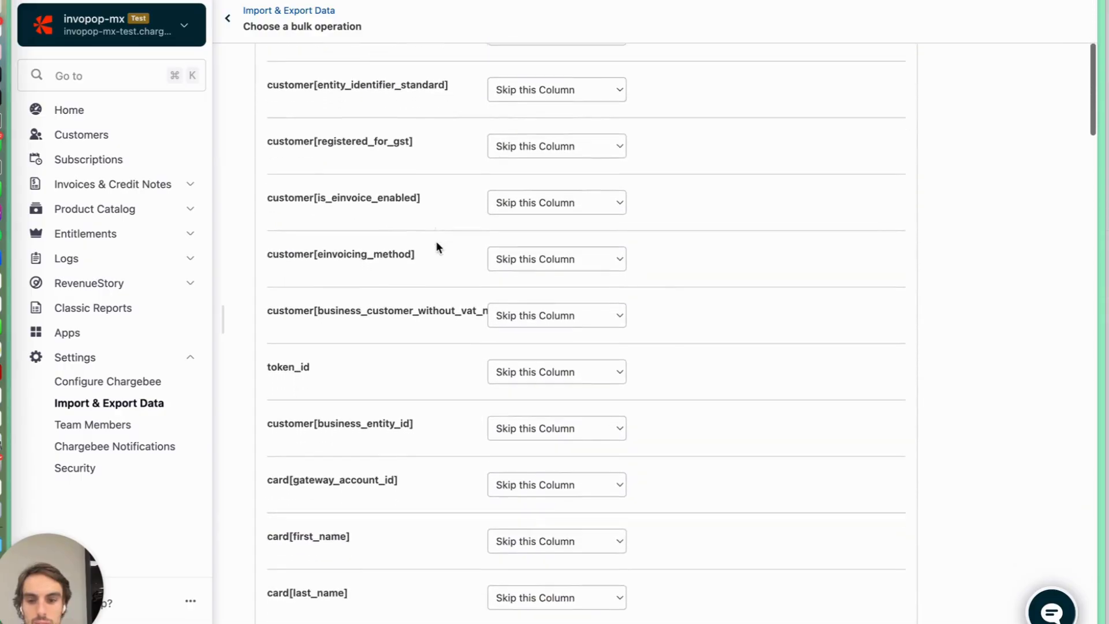
pyautogui.scroll(-9, 436, 248)
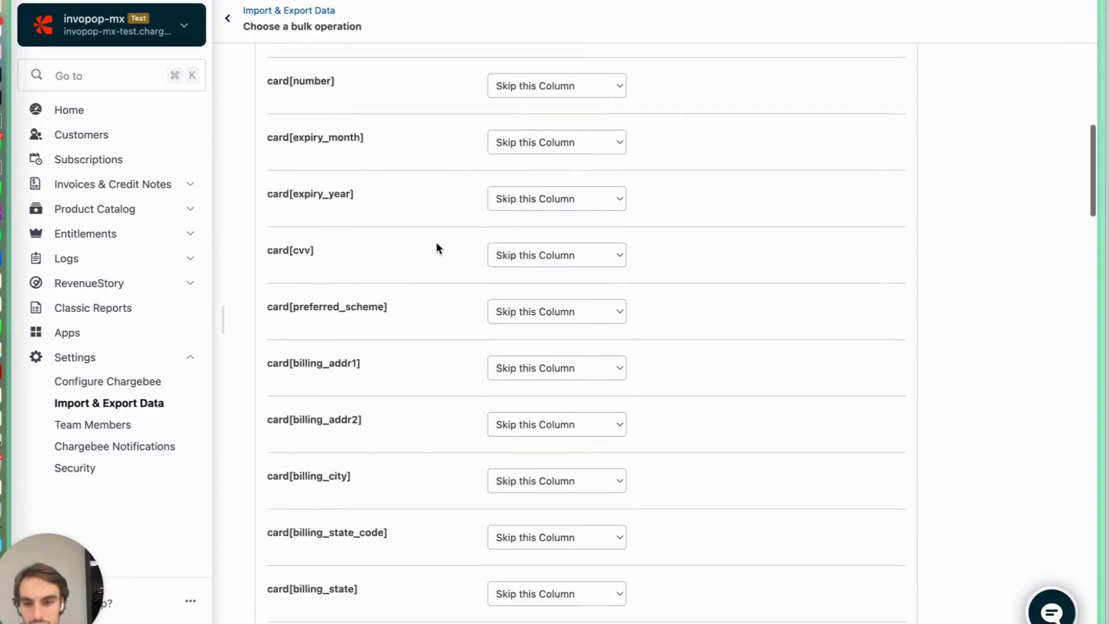
pyautogui.scroll(-3, 437, 247)
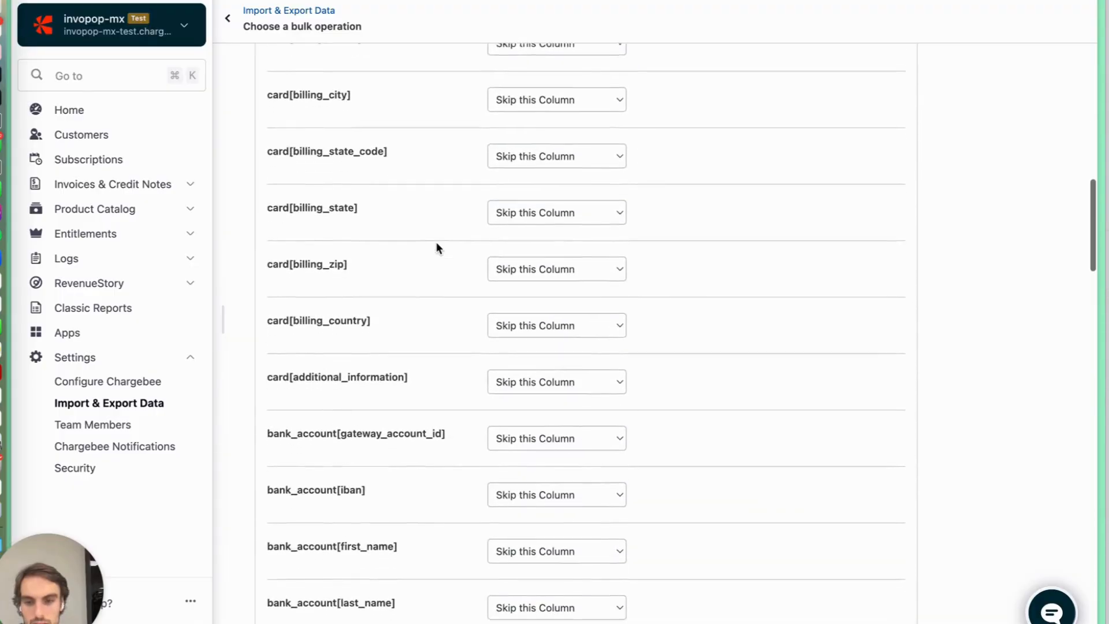
pyautogui.press('super+f')
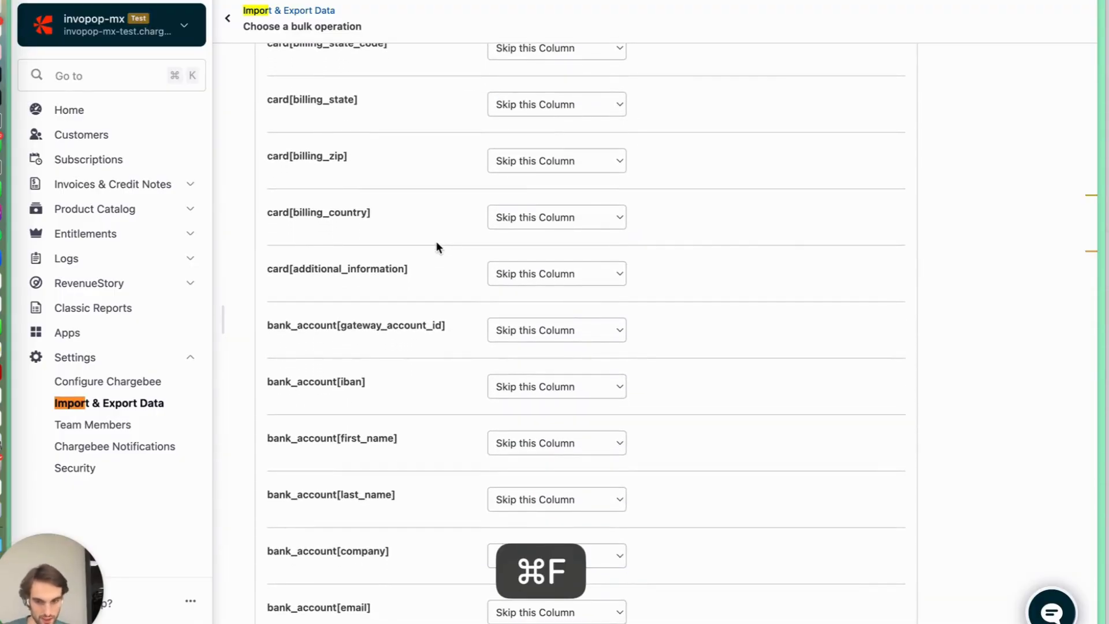
pyautogui.write('c')
pyautogui.press('BackSpace')
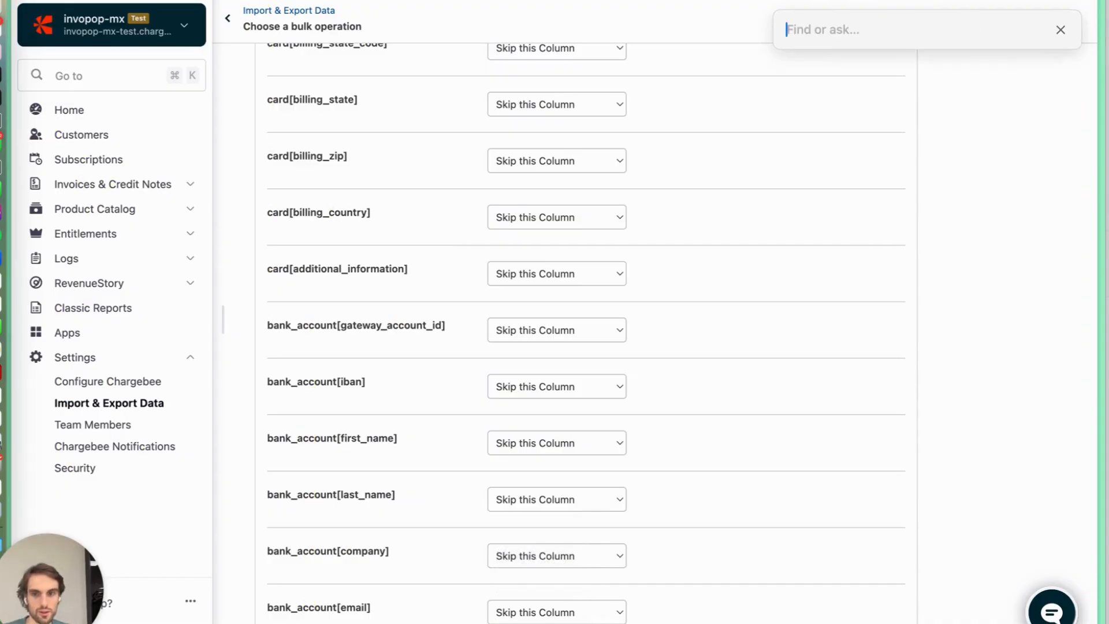
pyautogui.write('include')
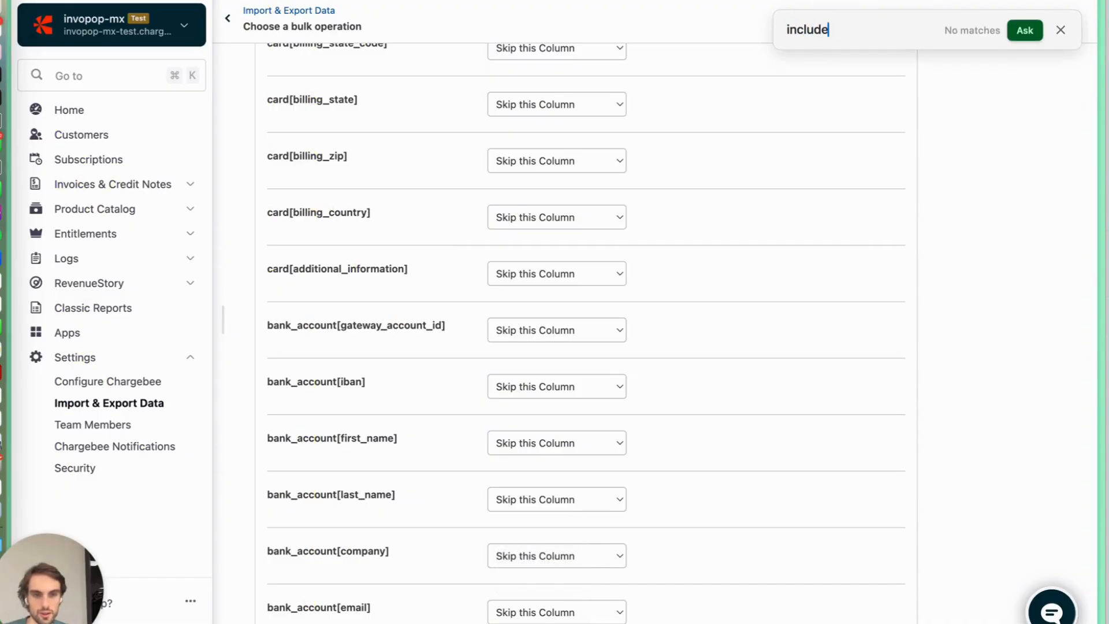
pyautogui.scroll(-5, 447, 241)
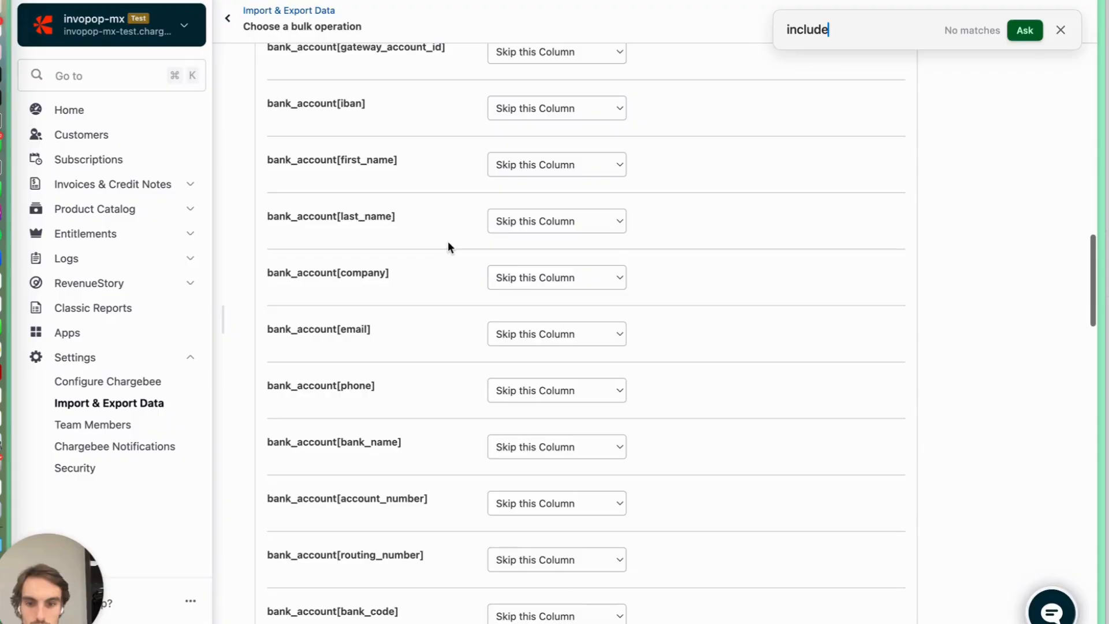
pyautogui.press('super+a')
pyautogui.press('BackSpace')
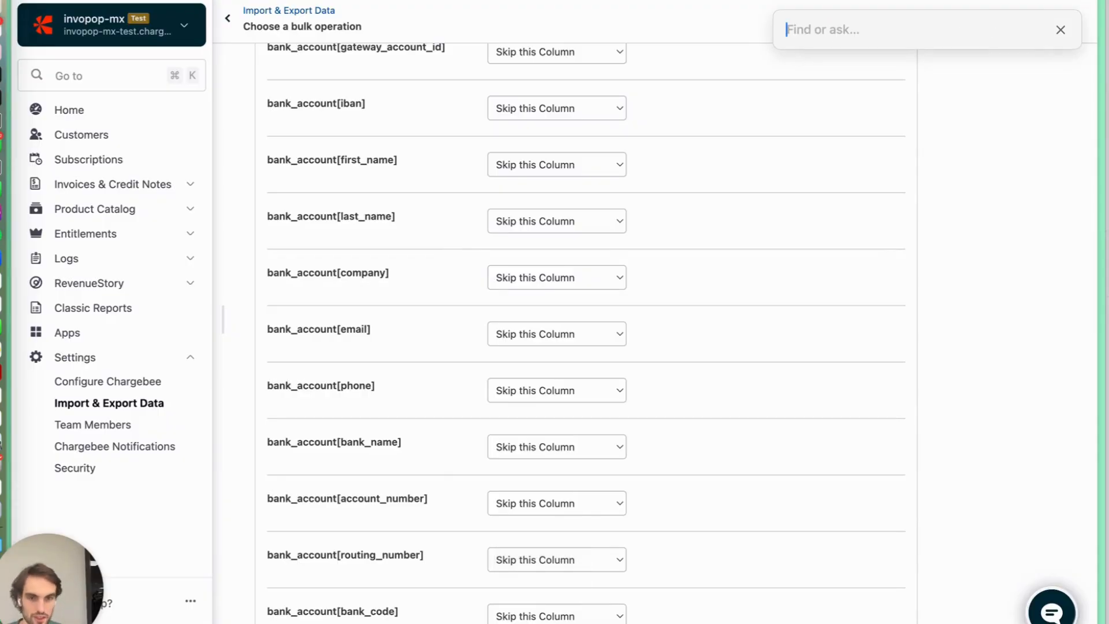
pyautogui.write('include')
pyautogui.scroll(-20, 439, 258)
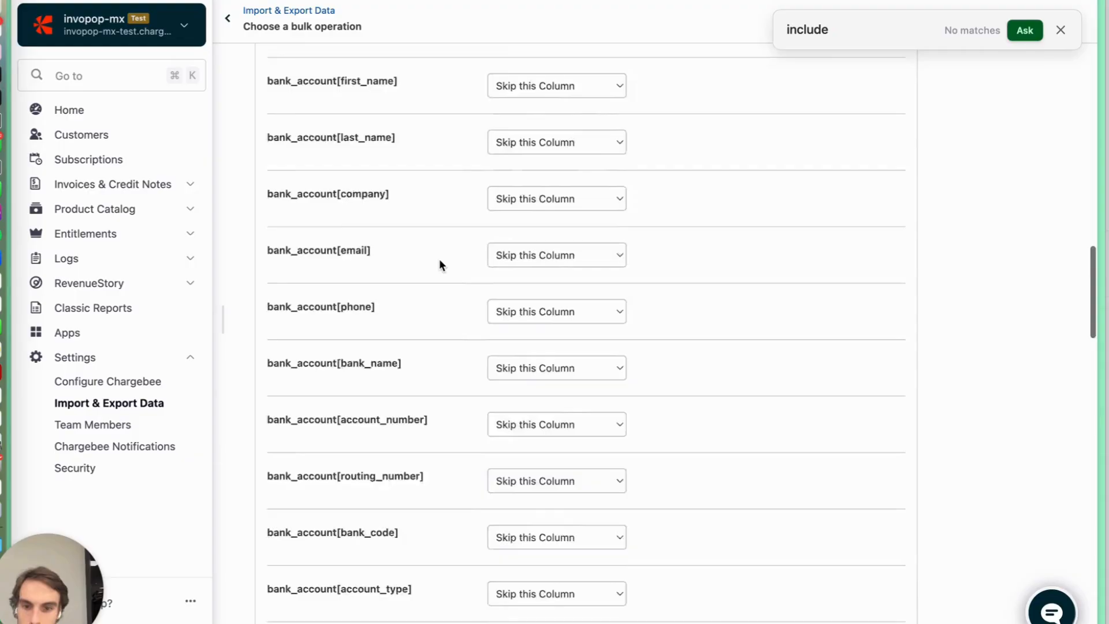
pyautogui.scroll(-5, 439, 261)
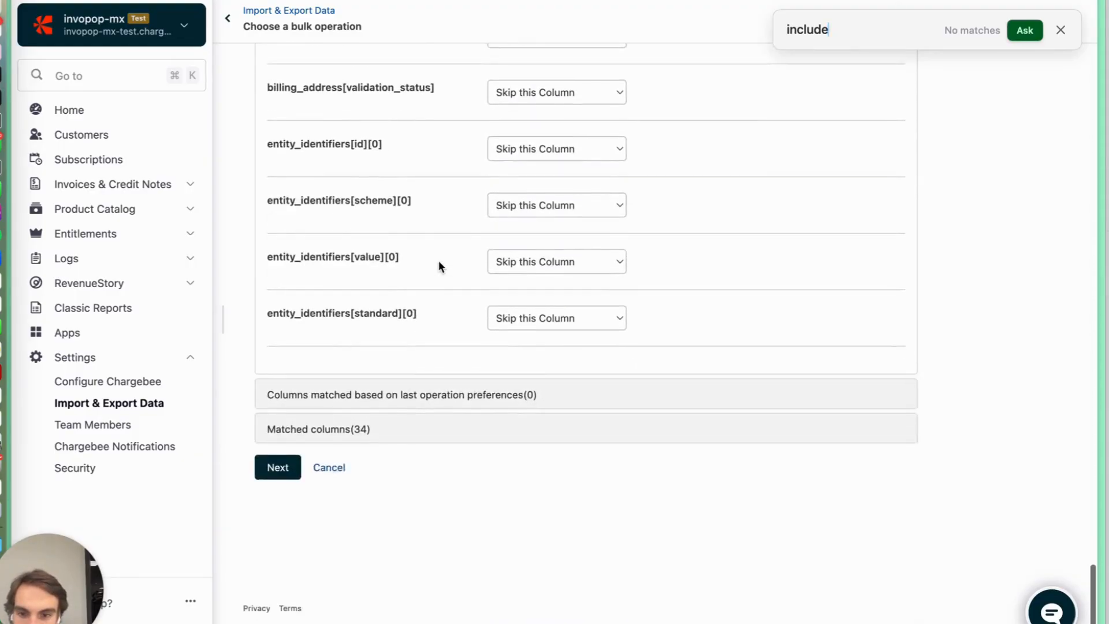
# - Expand the matched columns and search for "include" to check the mapping of customer[cf_invopop_include]
pyautogui.click(327, 456)
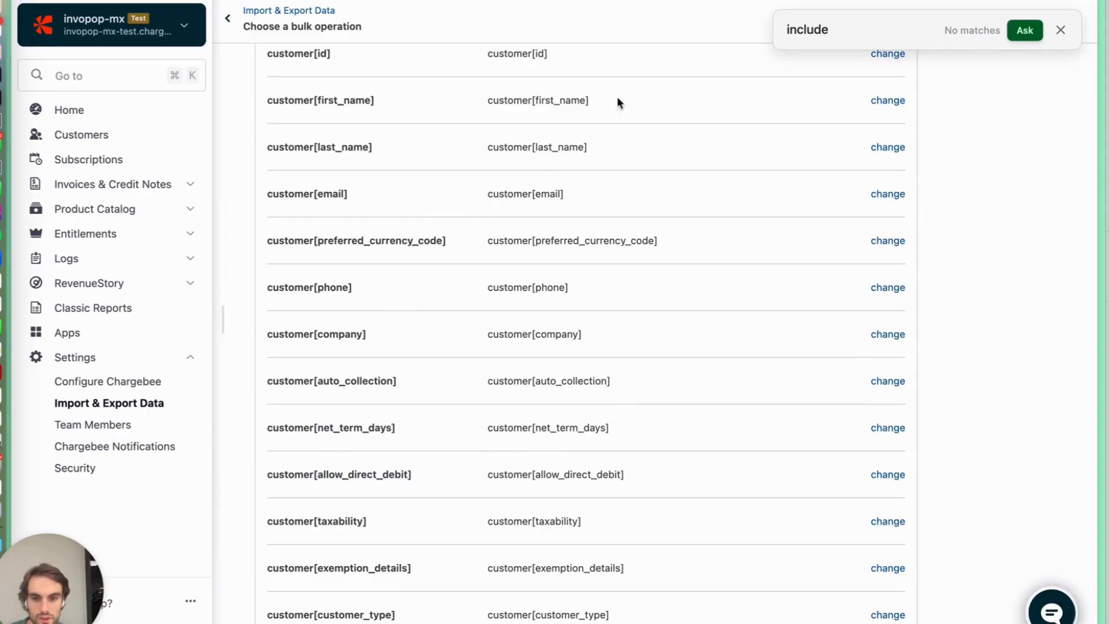
pyautogui.click(884, 29)
pyautogui.press('Return')
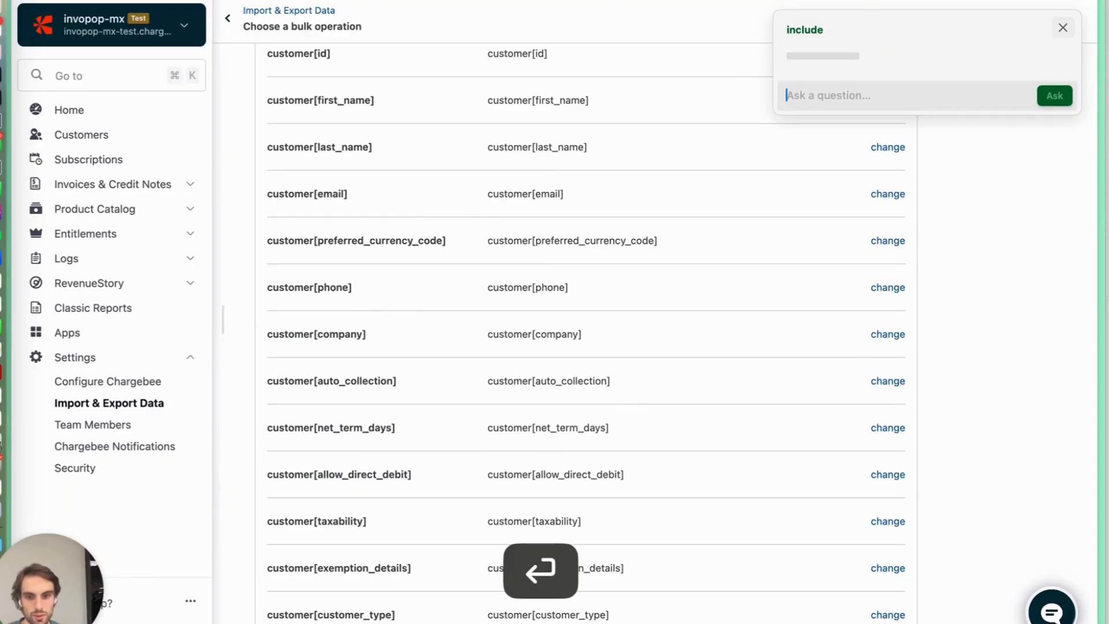
pyautogui.press('Escape')
pyautogui.scroll(-5, 466, 243)
pyautogui.press('super+f')
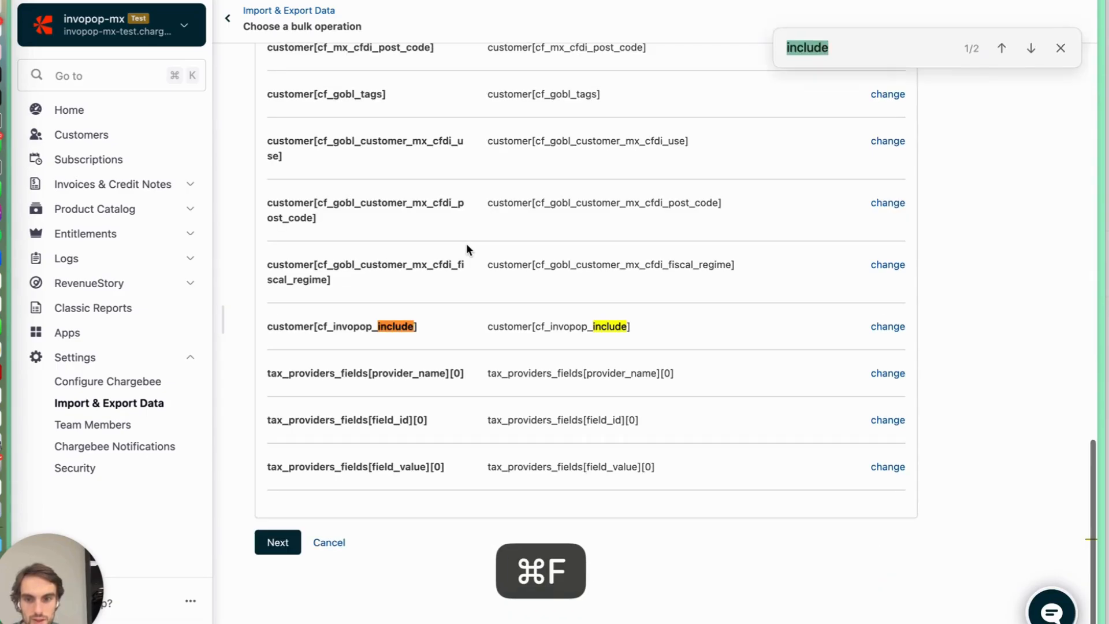
pyautogui.moveTo(638, 324); pyautogui.dragTo(292, 325)
pyautogui.scroll(10, 362, 330)
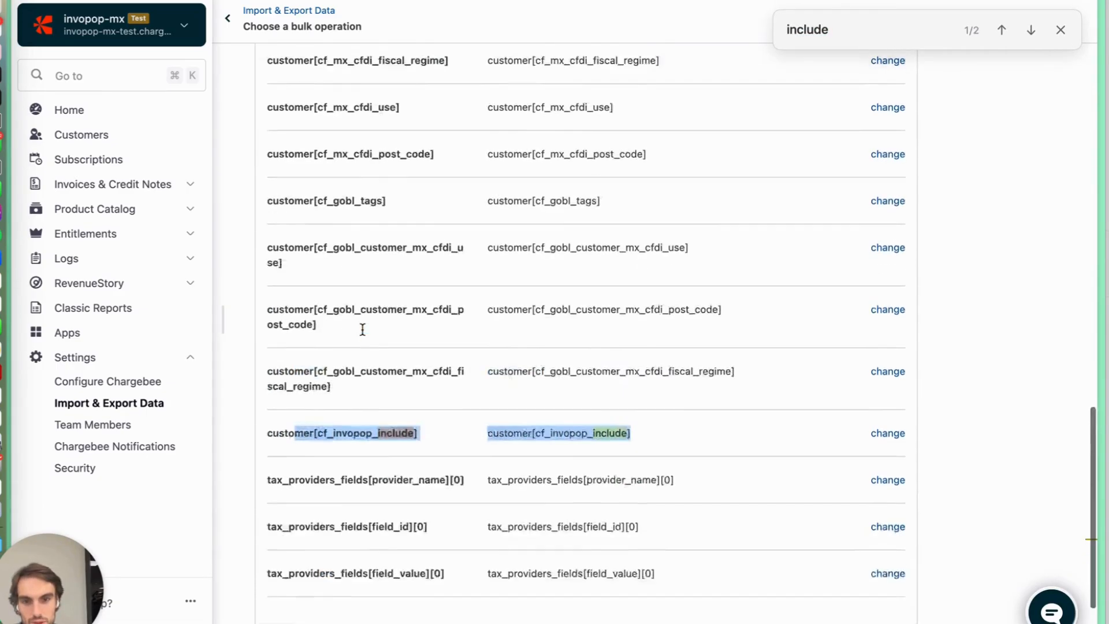
pyautogui.scroll(5, 361, 328)
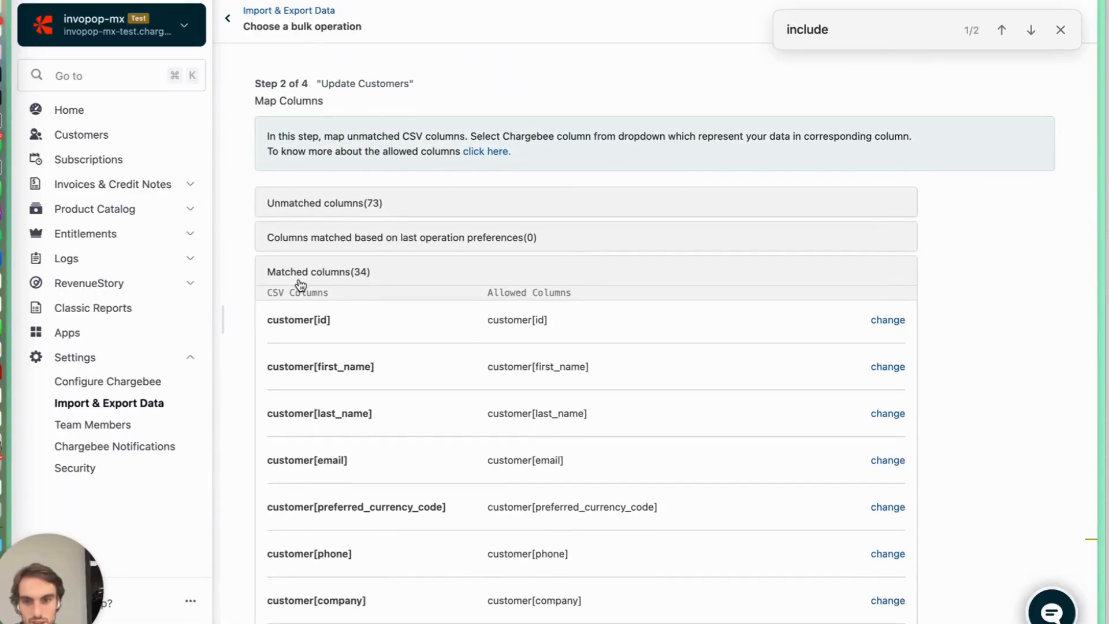
# - Collapse the matched columns, accept the column mapping, and submit the enumerated value mapping as proposed
pyautogui.click(308, 272)
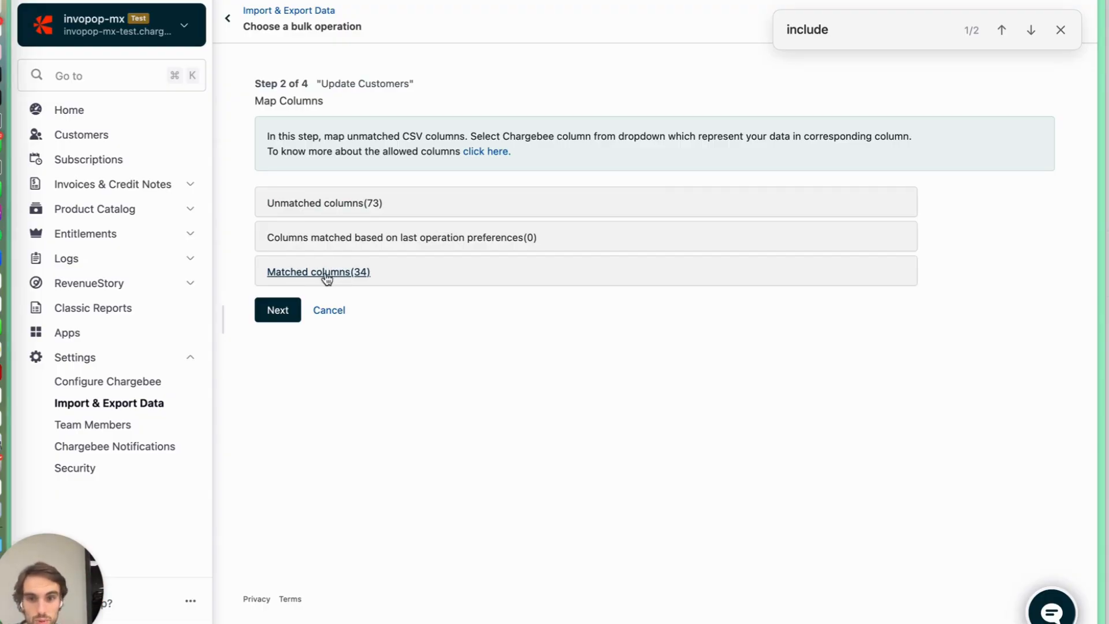
pyautogui.click(290, 315)
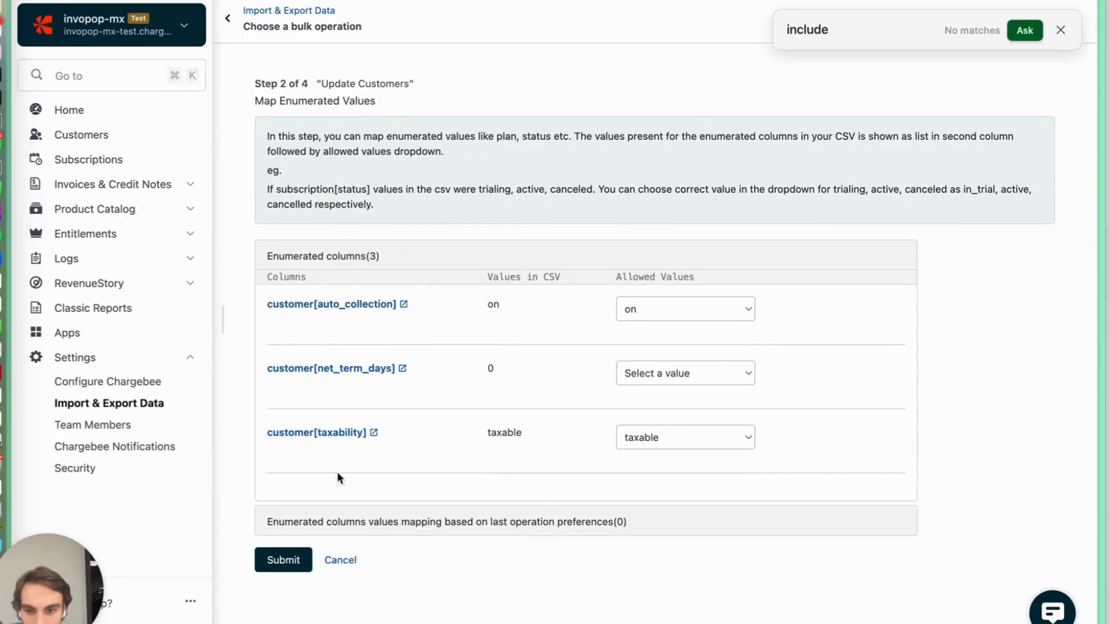
pyautogui.click(292, 563)
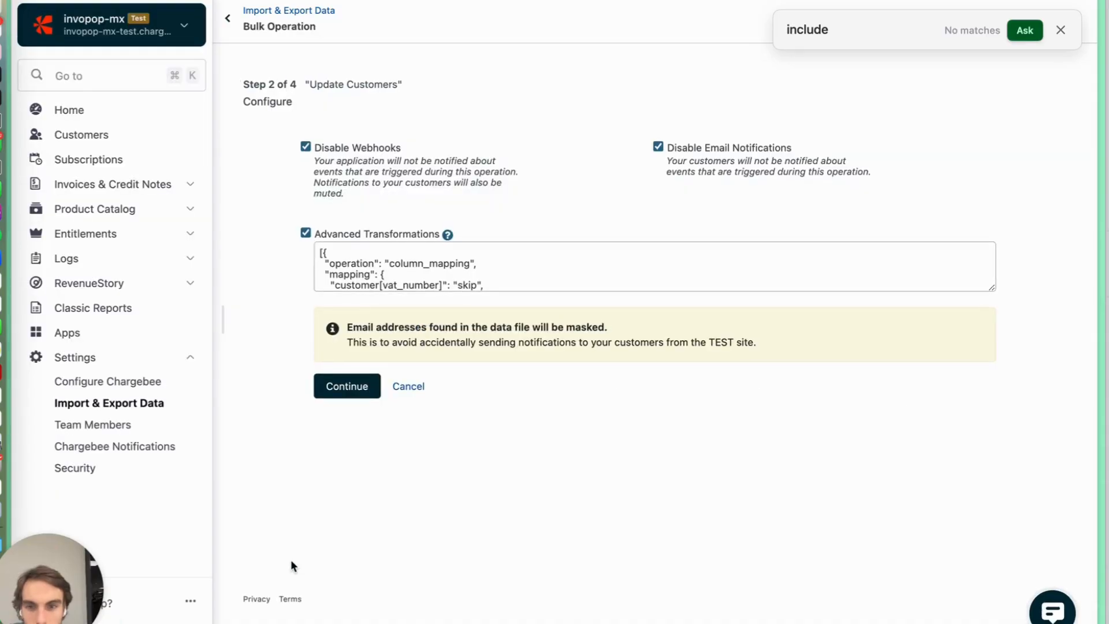
# - Review the advanced transformations, continue with webhooks and email notifications disabled, and run the customer update after file validation
pyautogui.scroll(-15, 496, 252)
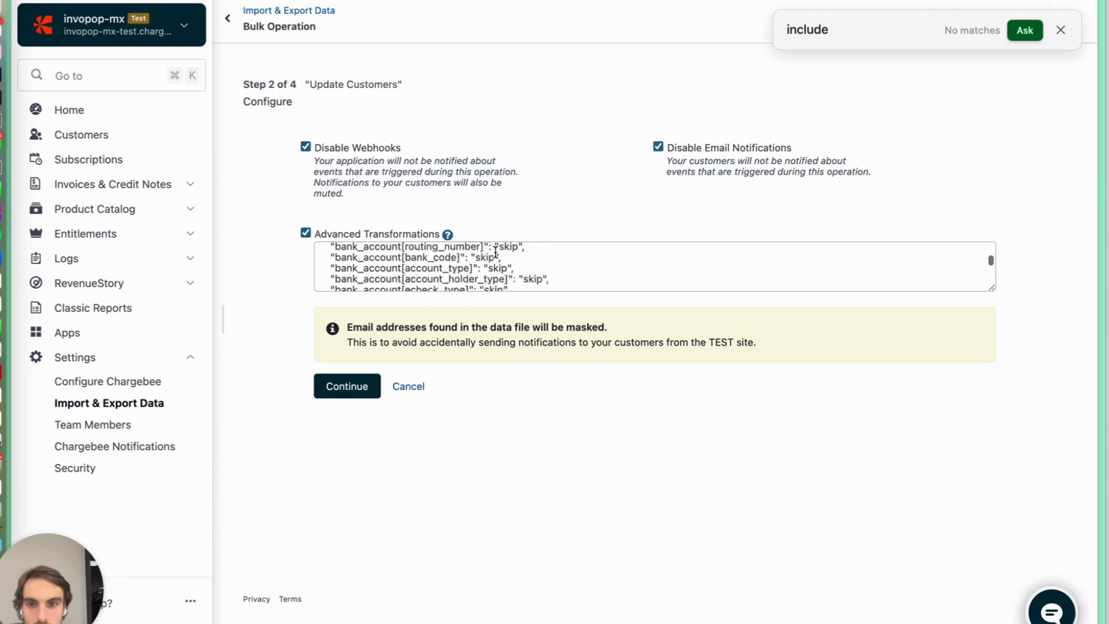
pyautogui.scroll(5, 495, 252)
pyautogui.scroll(10, 495, 252)
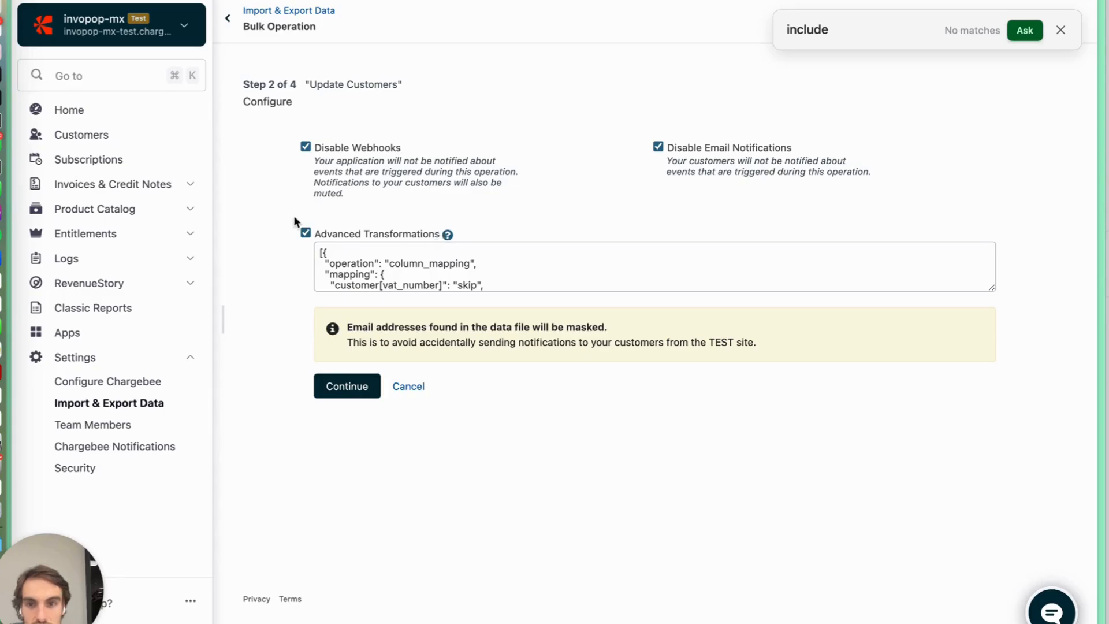
pyautogui.click(355, 391)
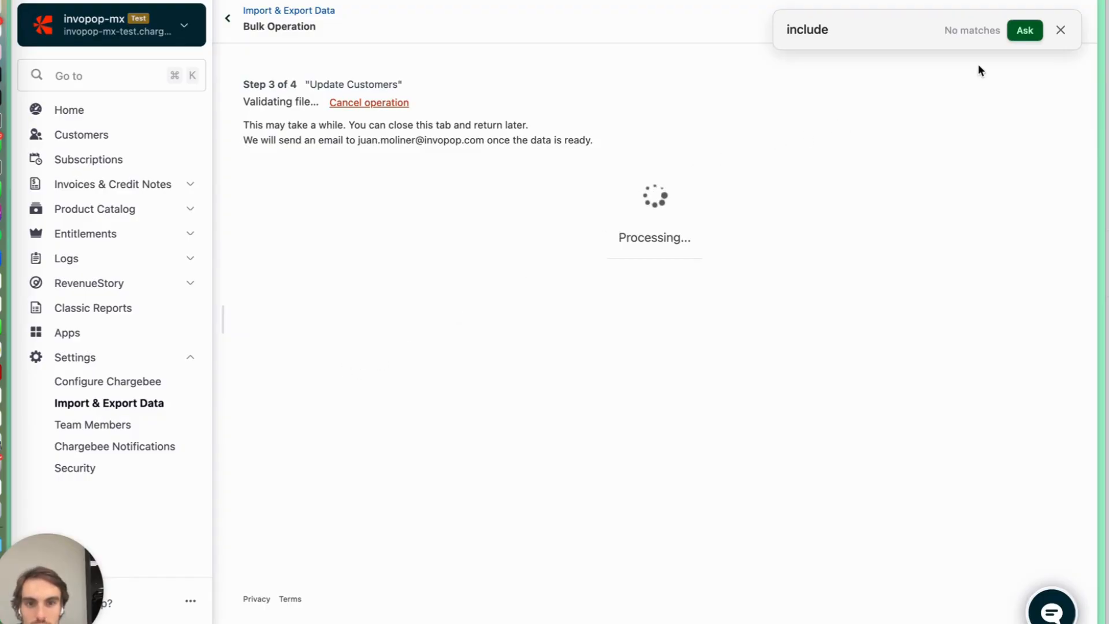
pyautogui.click(1060, 29)
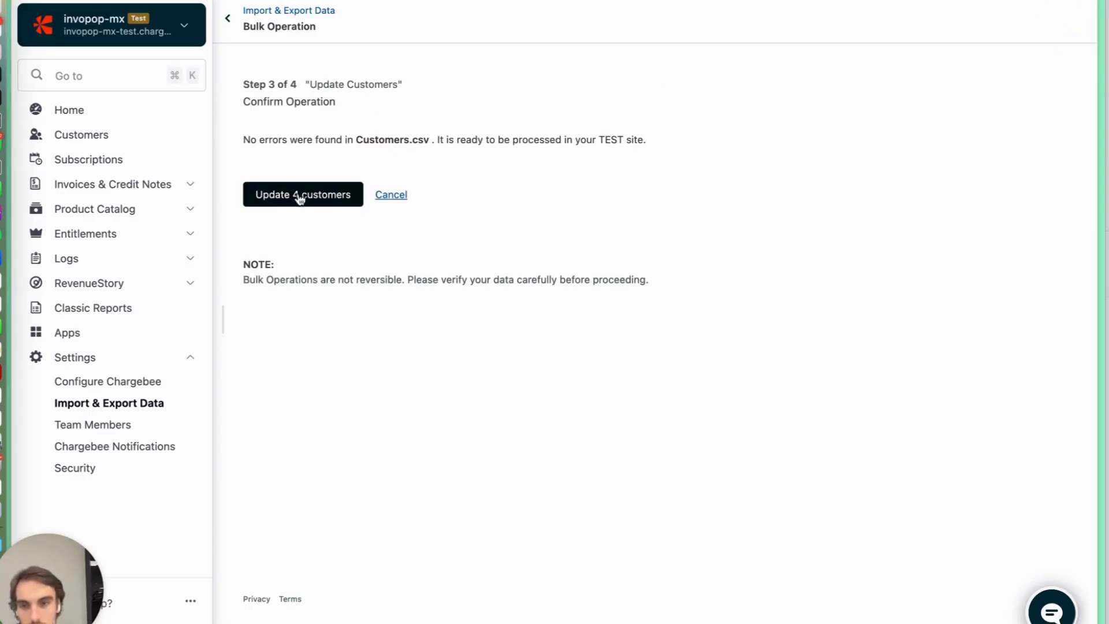
pyautogui.click(302, 198)
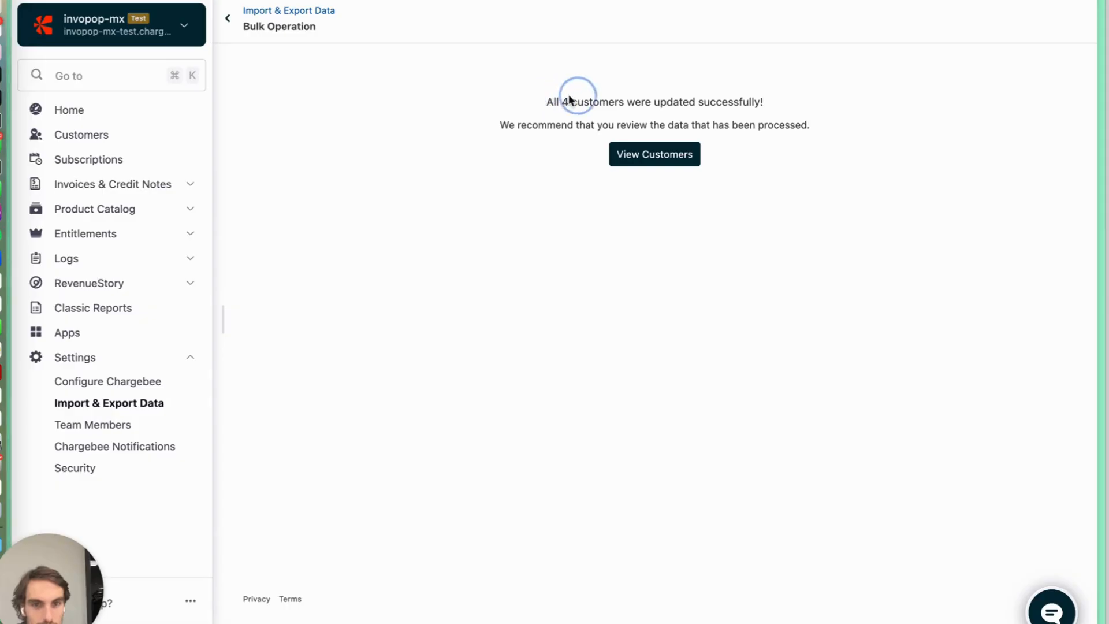
# - View the updated customers, open Belgian Customer, and check its Sync to Invopop custom field
pyautogui.click(679, 160)
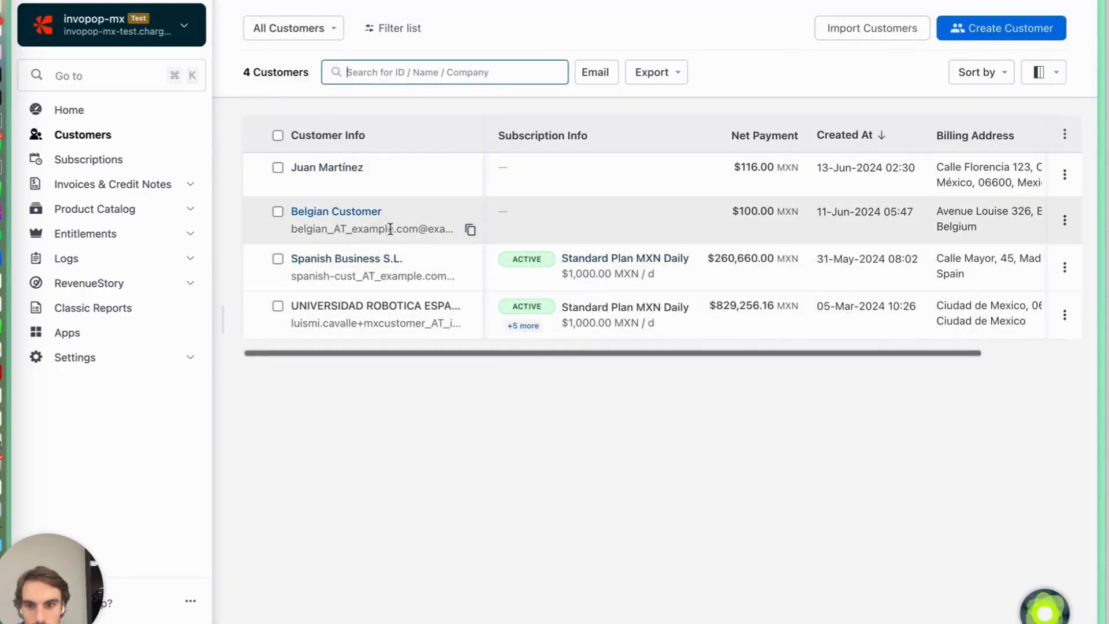
pyautogui.click(348, 212)
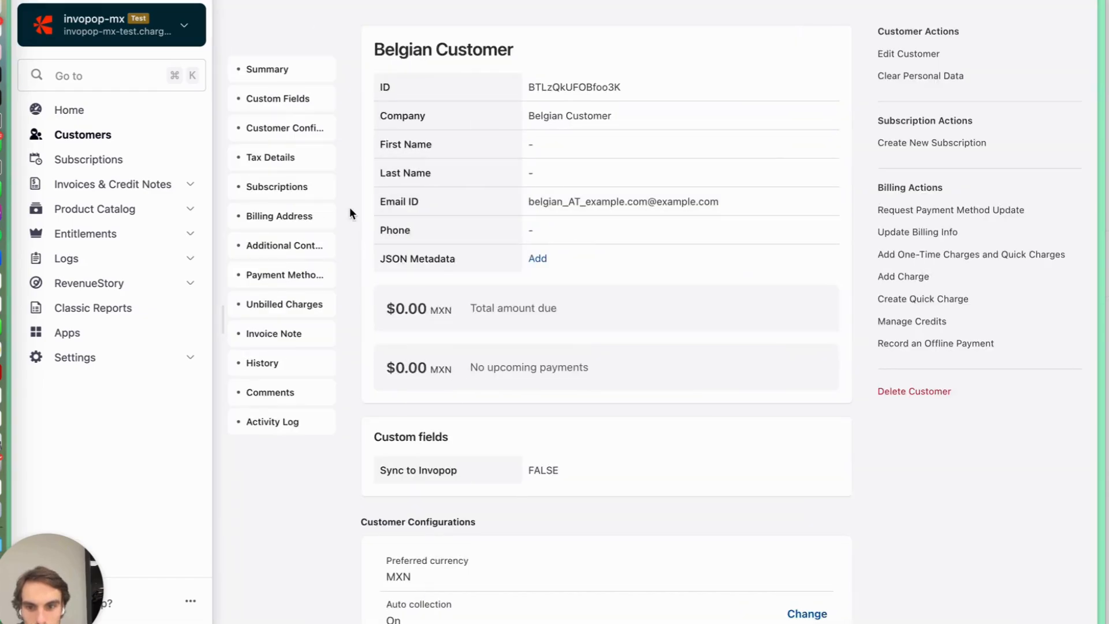
pyautogui.scroll(-10, 349, 213)
pyautogui.scroll(4, 349, 212)
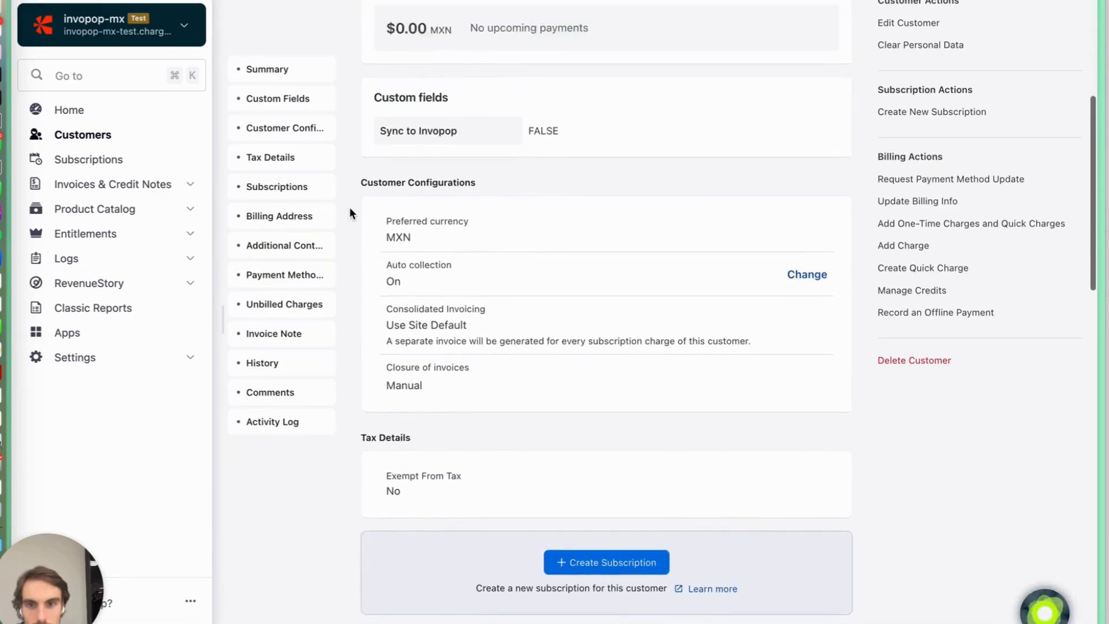
pyautogui.scroll(1, 349, 212)
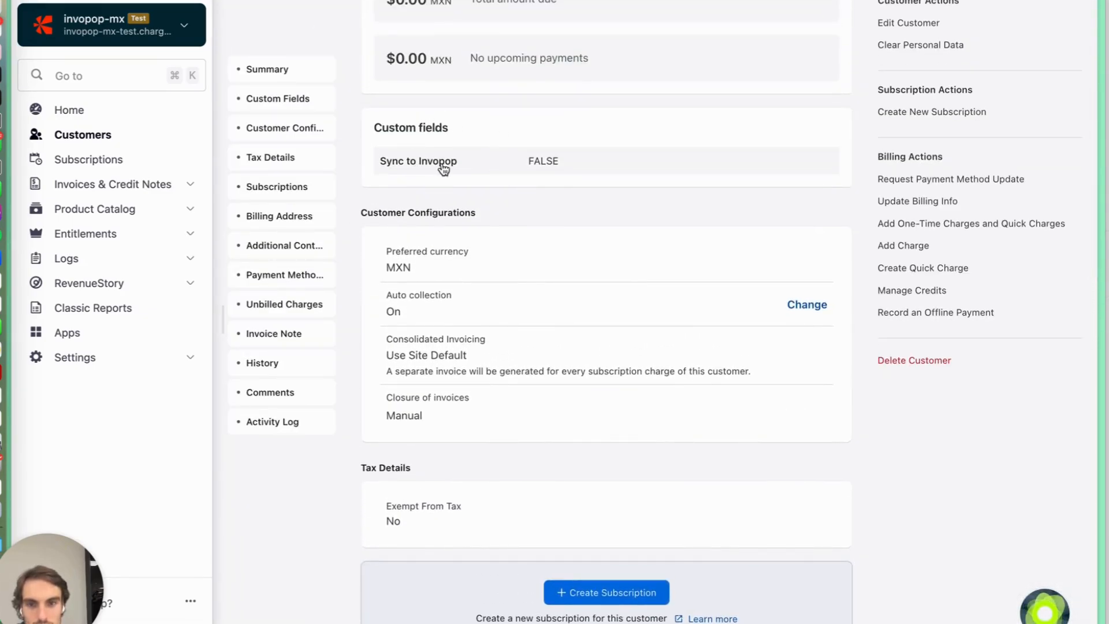
pyautogui.scroll(10, 561, 162)
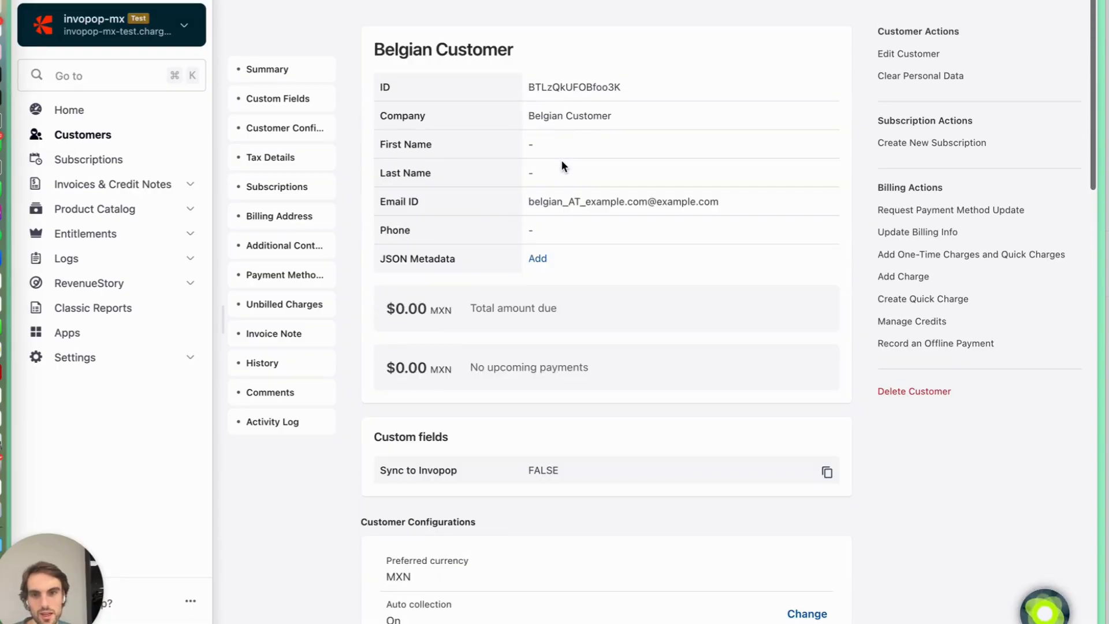